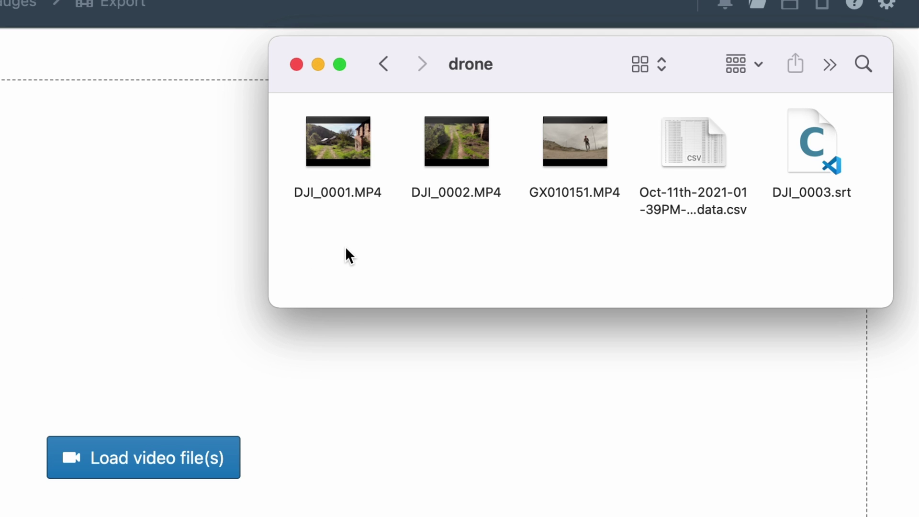
Select DJI_0001.MP4 and DJI_0002.MP4 in Finder and drop them into Load video file(s)
left_click_drag(345, 246, 462, 144)
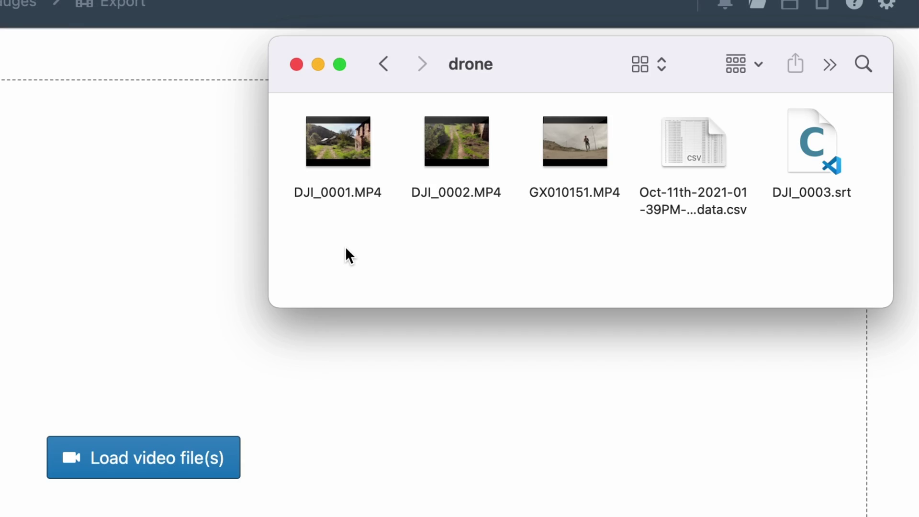
mouse_move(345, 247)
left_mouse_down()
mouse_move(416, 171)
mouse_move(462, 145)
left_mouse_up()
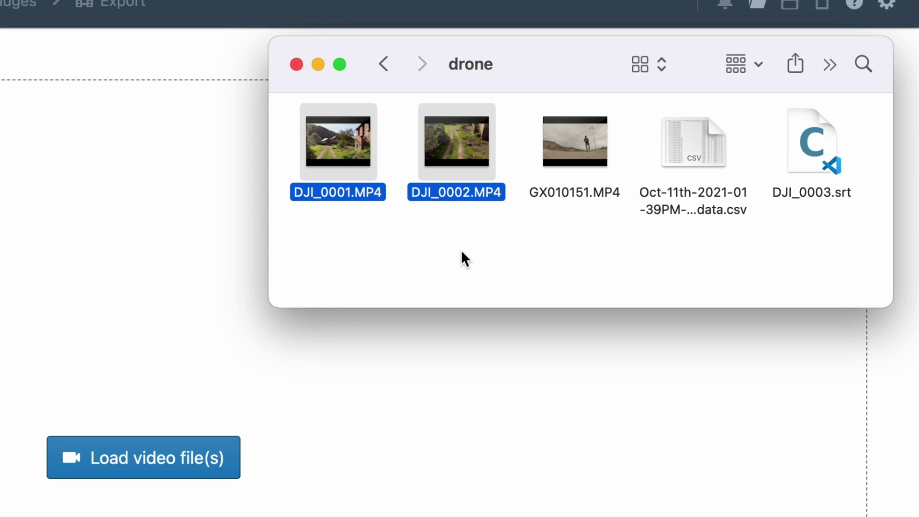
left_click(806, 146)
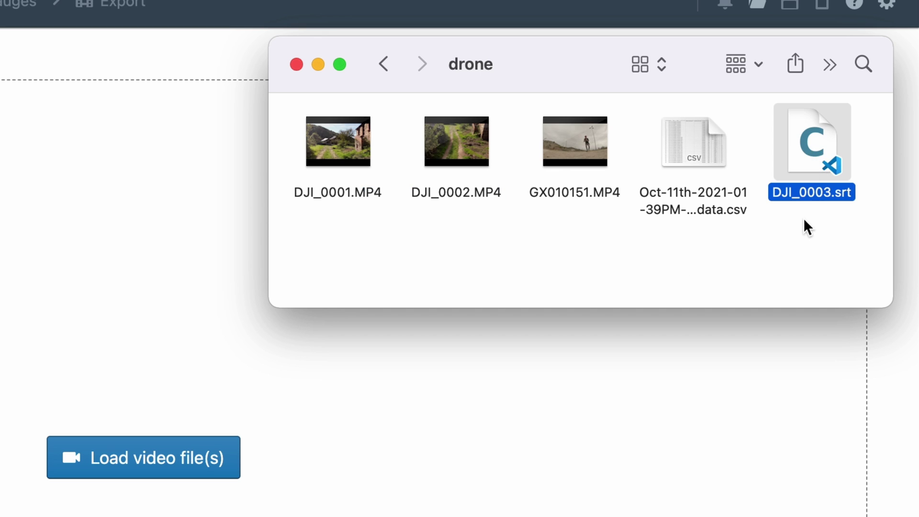
left_click(775, 262)
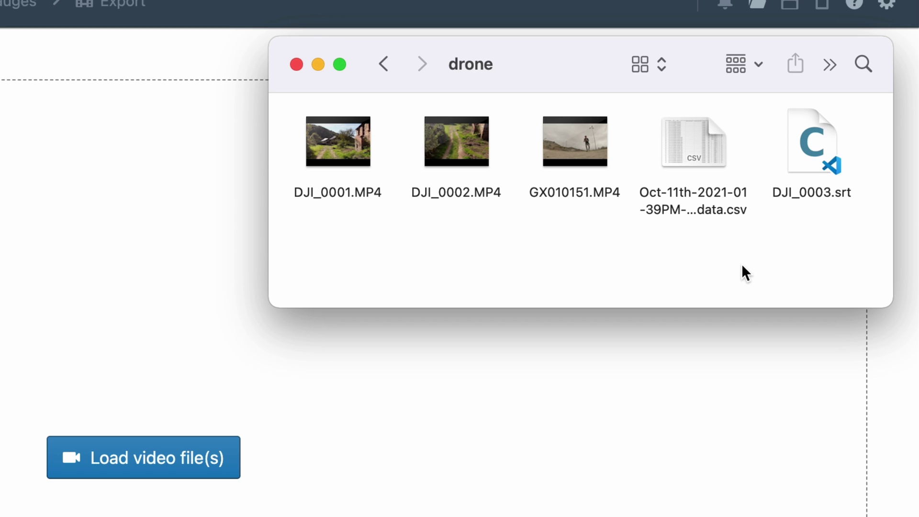
left_click_drag(459, 263, 328, 146)
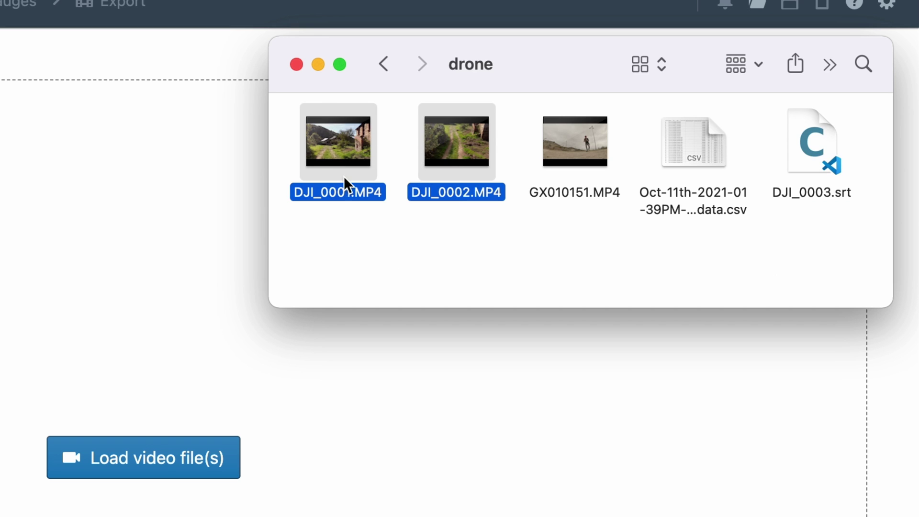
left_click_drag(344, 176, 472, 265)
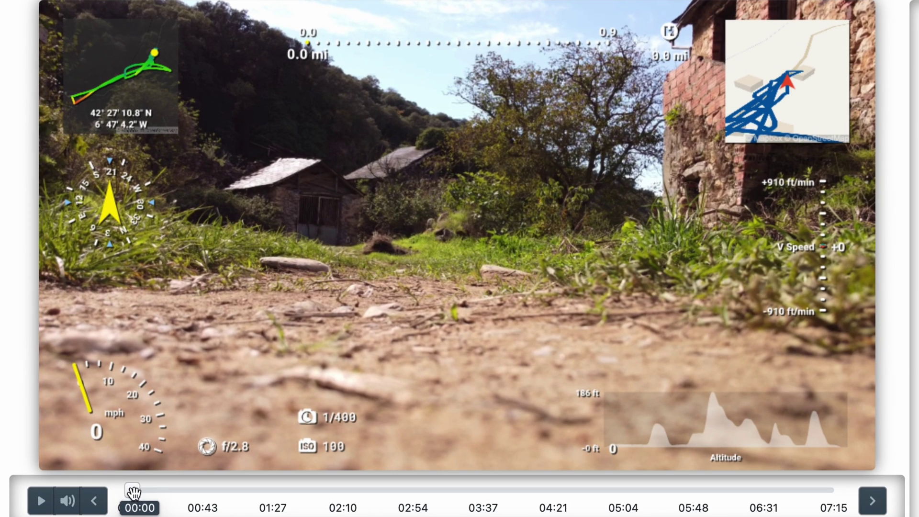
Skip the drone footage ahead and pause it at 03:37
left_click_drag(111, 368, 116, 368)
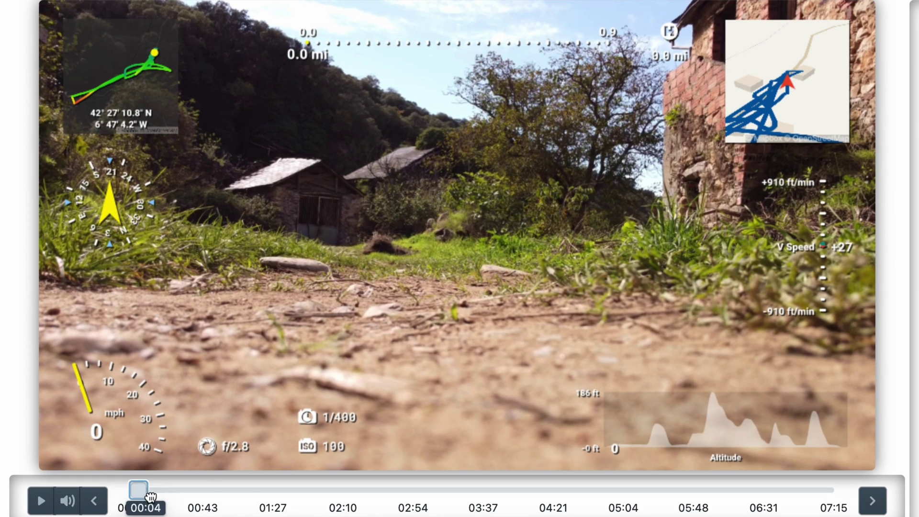
left_click_drag(150, 497, 478, 507)
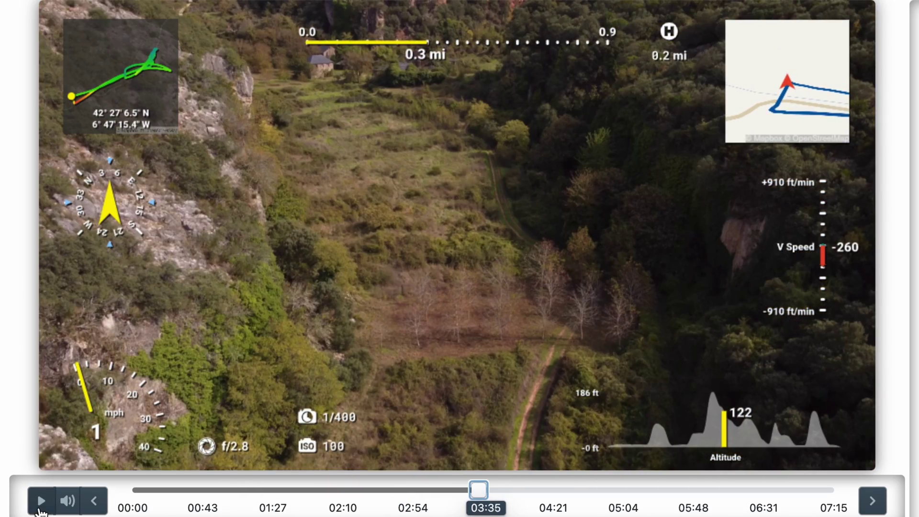
left_click(41, 509)
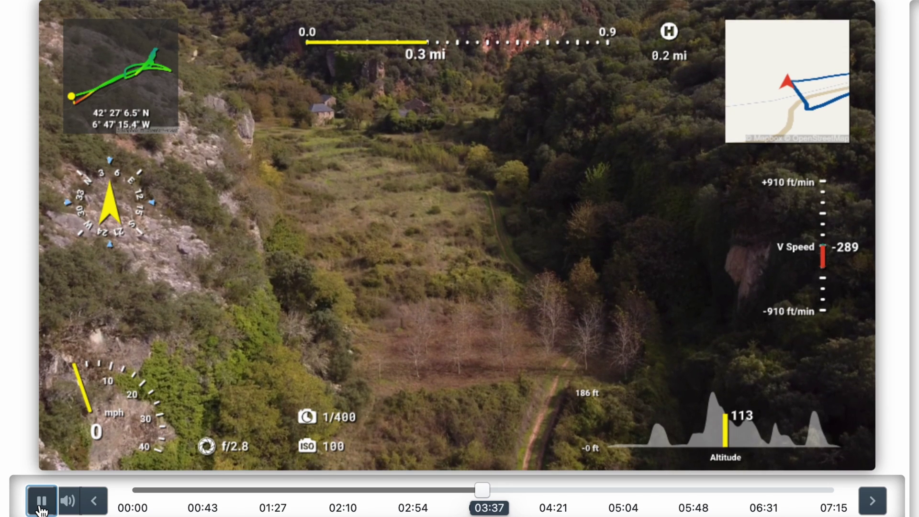
left_click(41, 503)
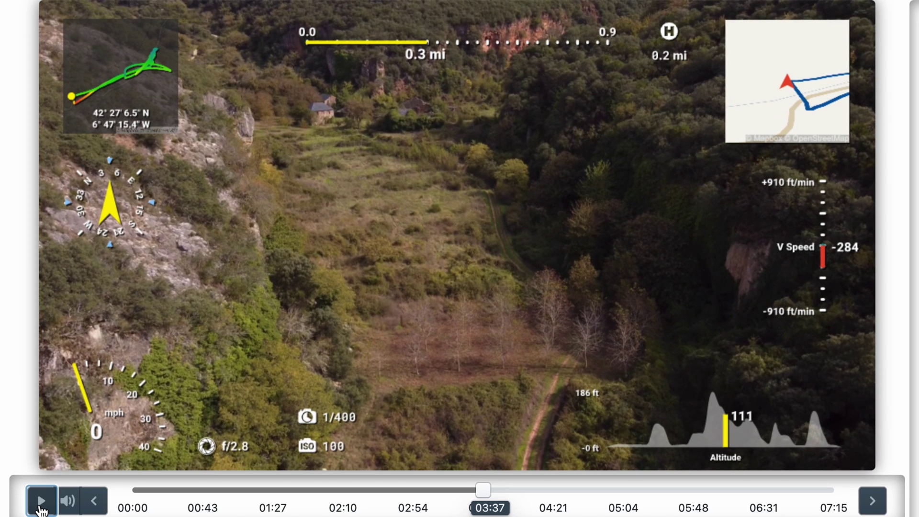
Enlarge the Bearing gauge to size 5.2 and colour its arrow red (#FF0004)
left_click(112, 218)
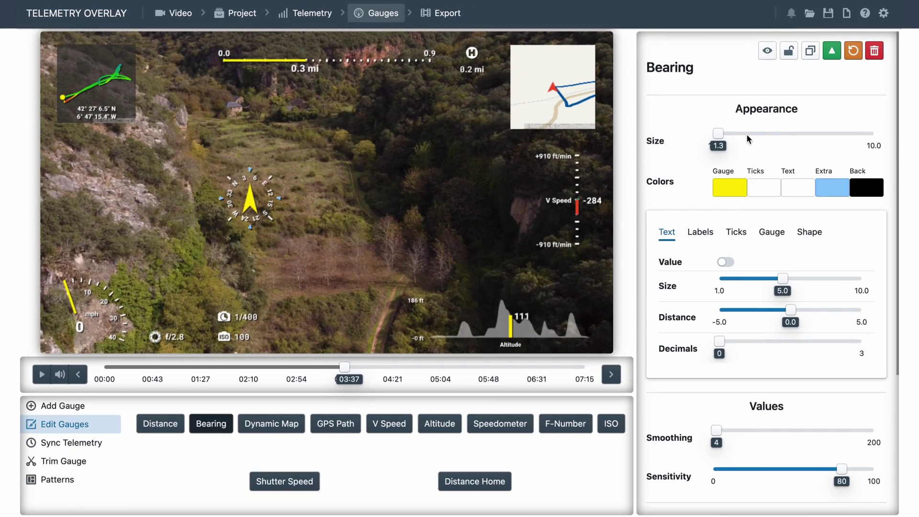
left_click_drag(746, 133, 788, 134)
left_click(729, 197)
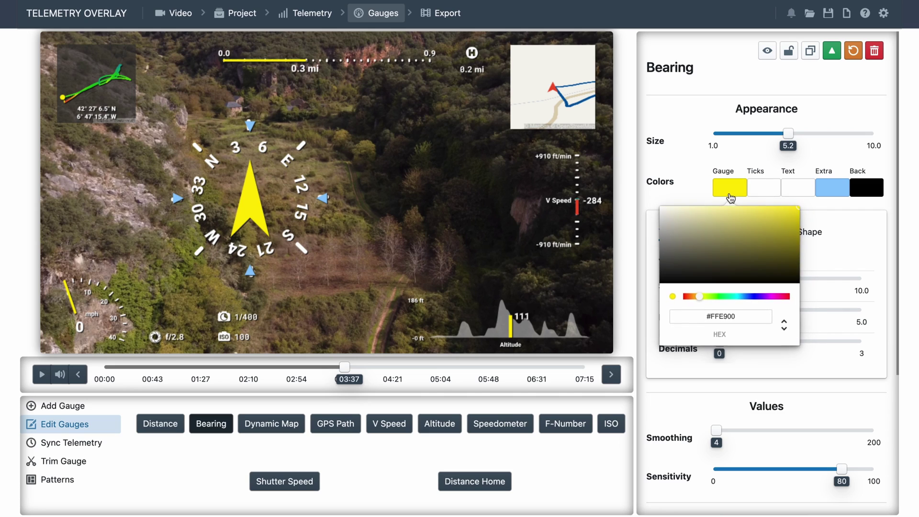
left_click(790, 295)
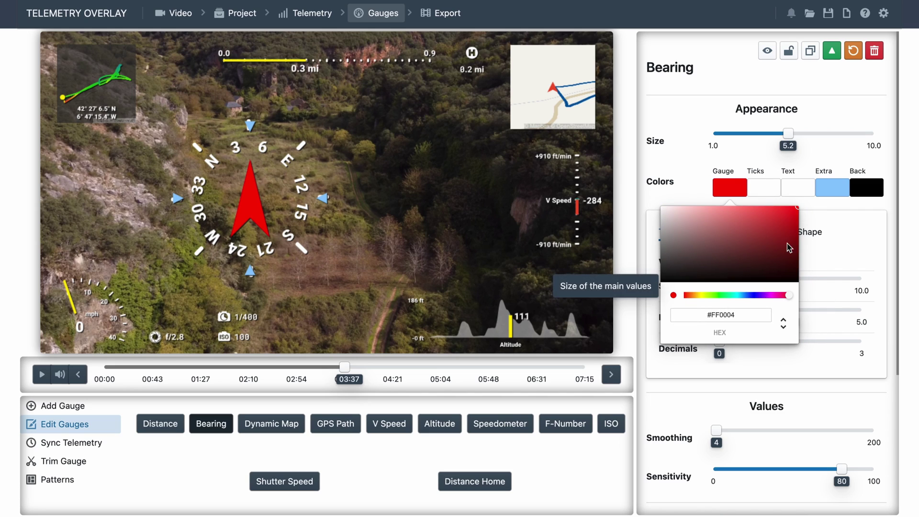
left_click(683, 165)
scroll(663, 321, "down", 3)
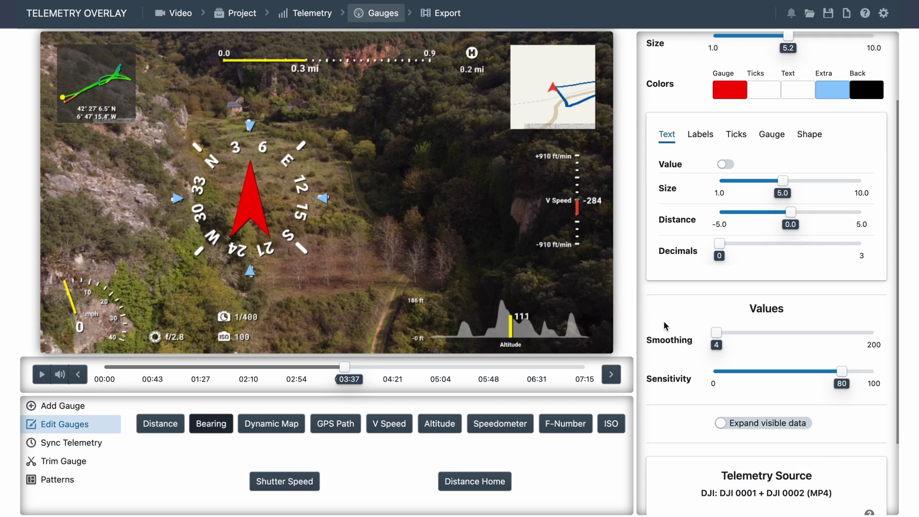
scroll(664, 321, "down", 3)
scroll(664, 321, "up", 5)
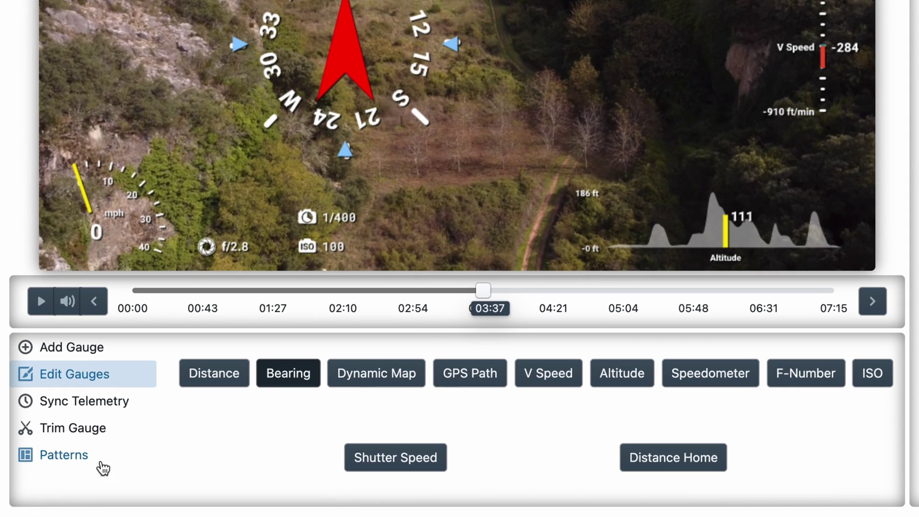
Load the Aviation gauge pattern to preview it
left_click(75, 463)
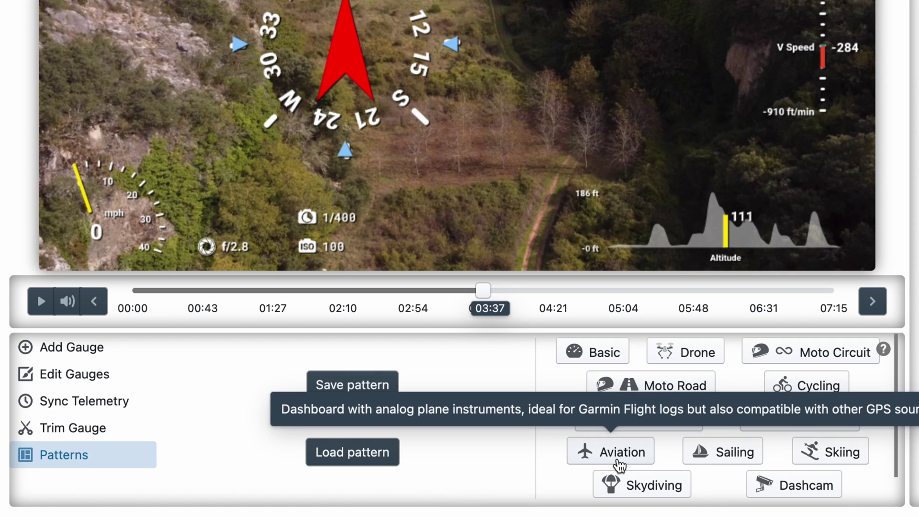
left_click(618, 452)
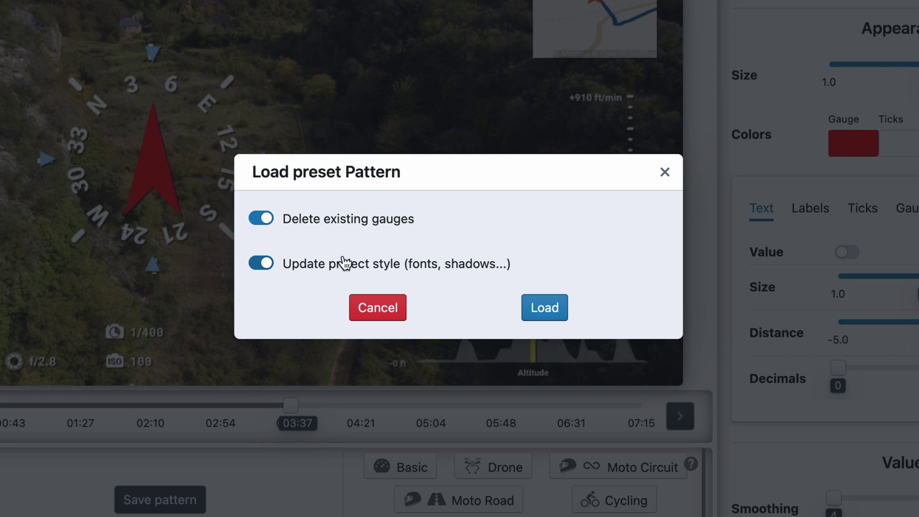
left_click(542, 308)
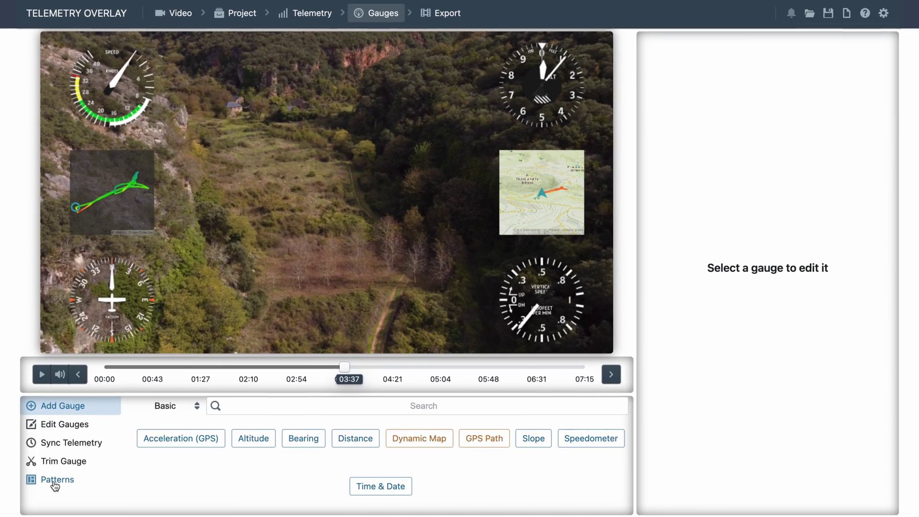
Load the Skydiving gauge pattern, then pick the Drone pattern from the presets
left_click(54, 480)
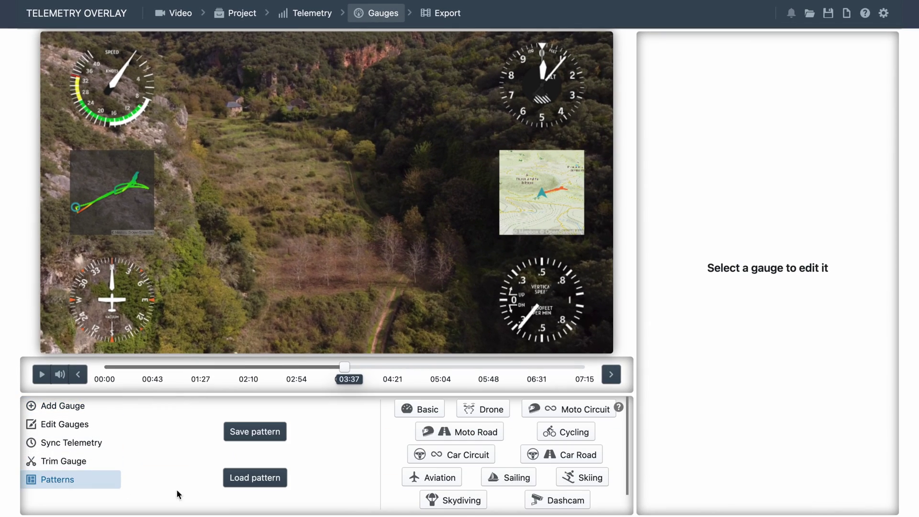
left_click(447, 503)
left_click(520, 298)
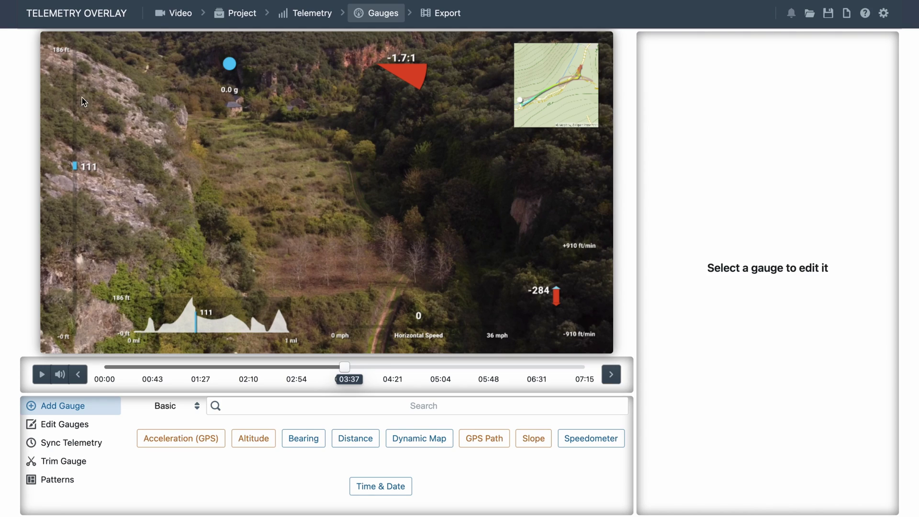
left_click(63, 480)
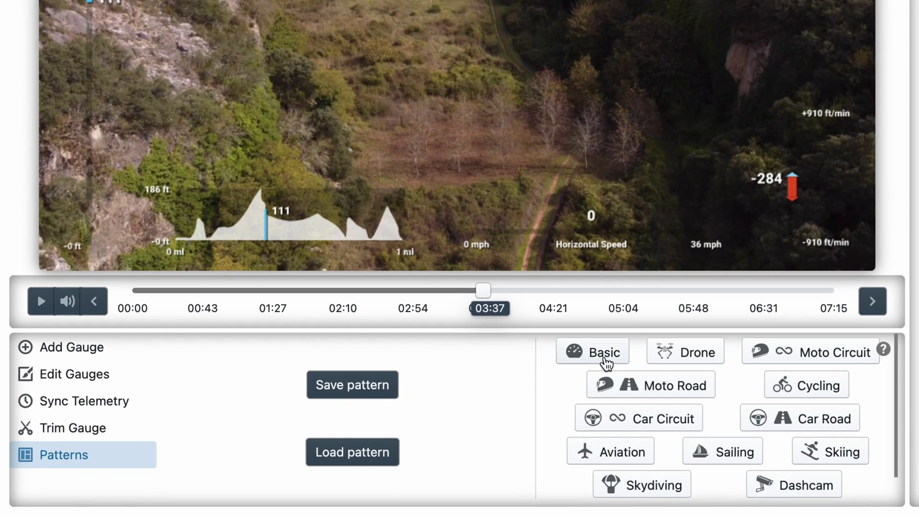
left_click(672, 358)
Confirm loading the Drone pattern and check the loaded telemetry files
left_click(549, 284)
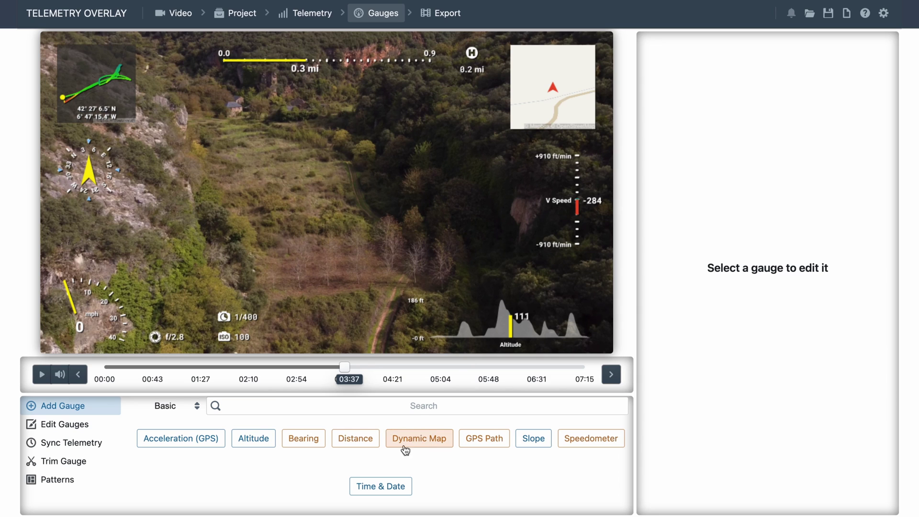
left_click(310, 14)
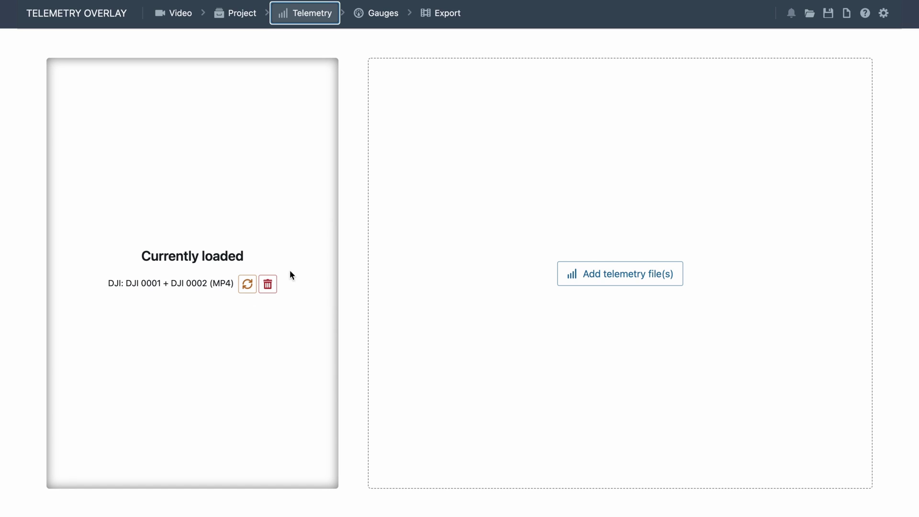
left_click(378, 22)
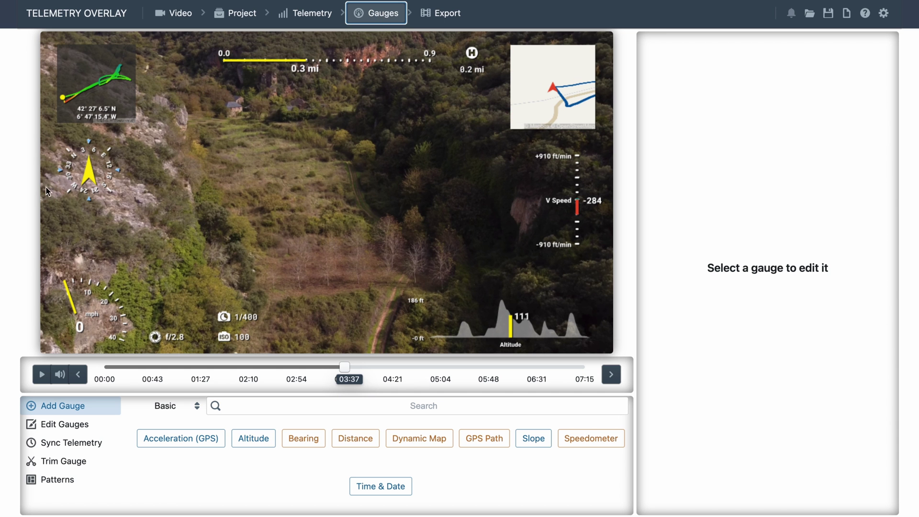
Move the Bearing compass to the video centre and enlarge it to size 5.9
left_click_drag(100, 180, 151, 202)
left_click_drag(220, 204, 271, 206)
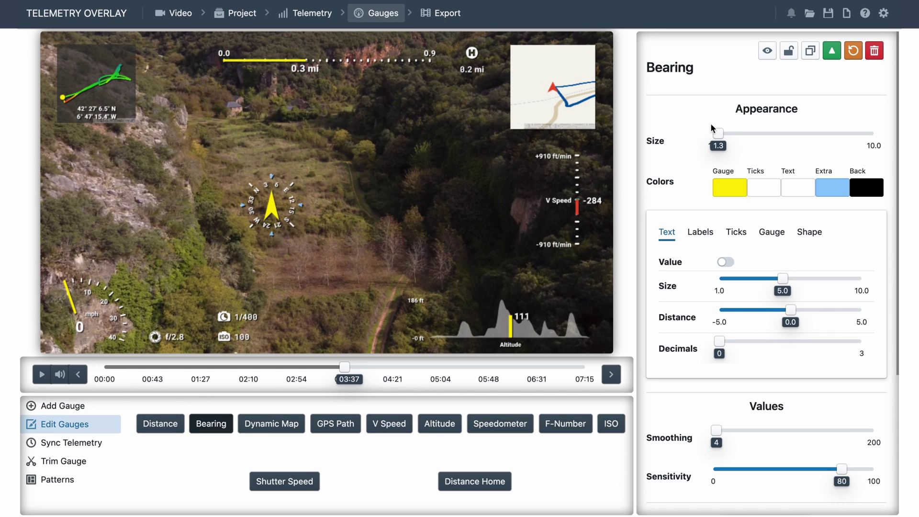
left_click_drag(740, 136, 801, 141)
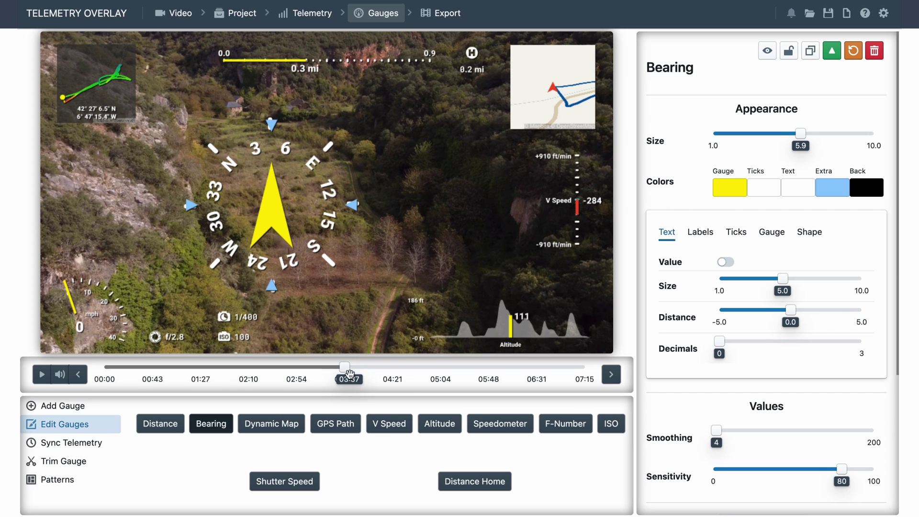
Skip ahead and play the footage, pausing on the house scene at 05:22
left_click_drag(349, 376, 457, 368)
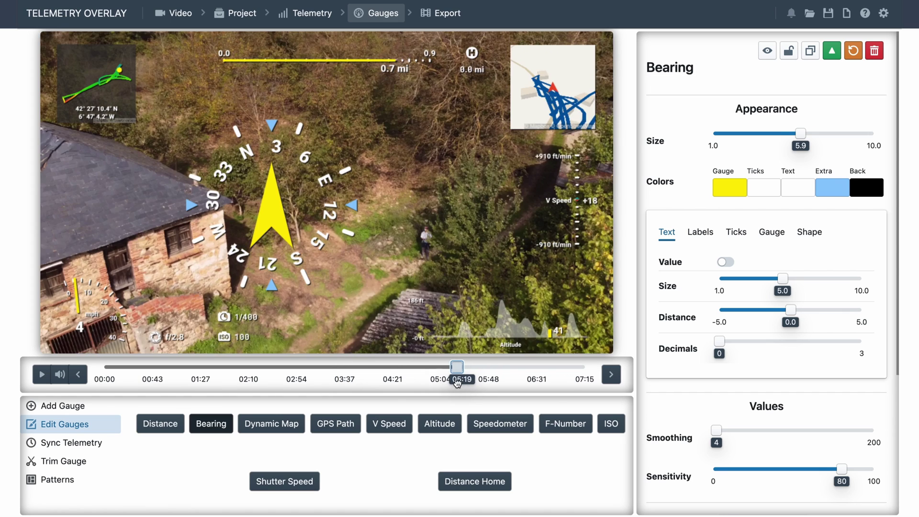
left_click(42, 375)
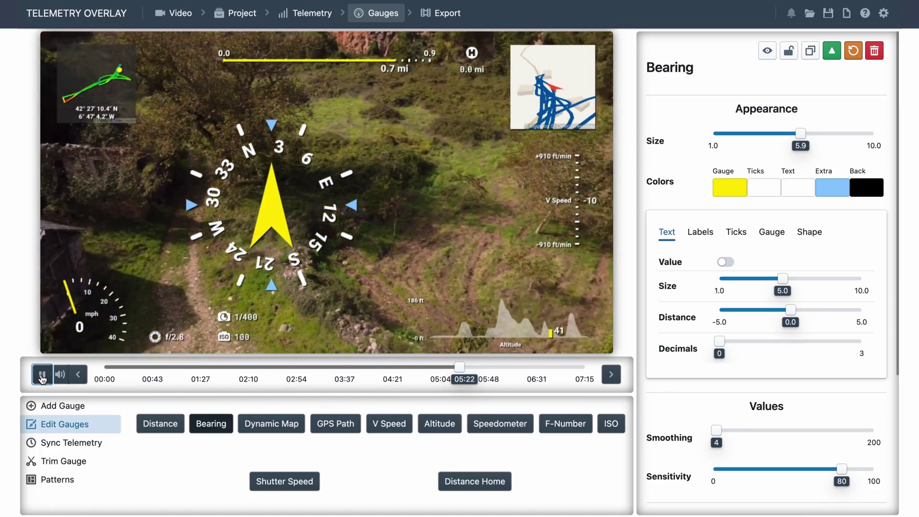
left_click(43, 375)
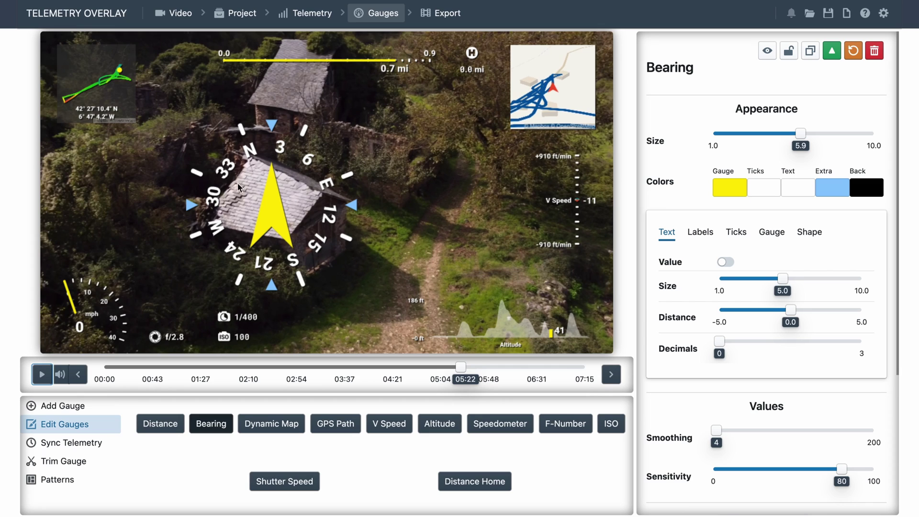
Move the GPS Path gauge to the video centre and set its size to 10
left_click_drag(281, 217, 241, 219)
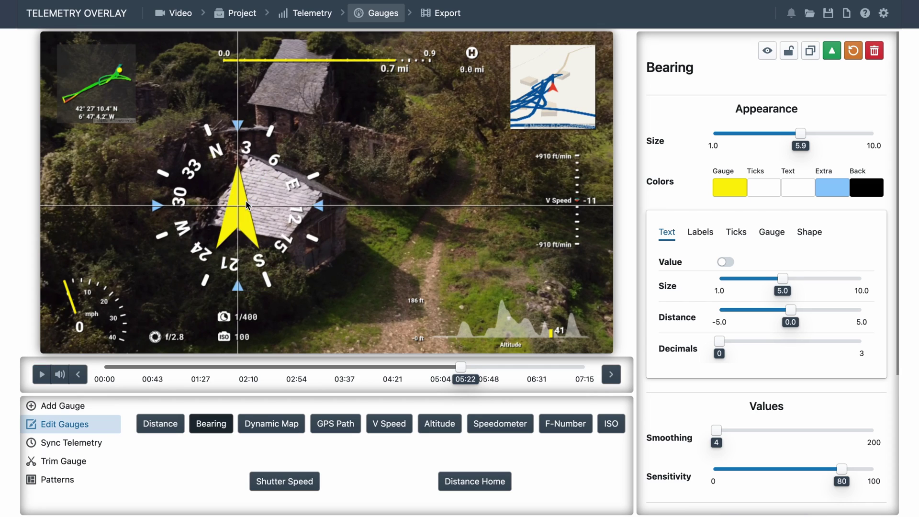
left_click_drag(117, 105, 451, 212)
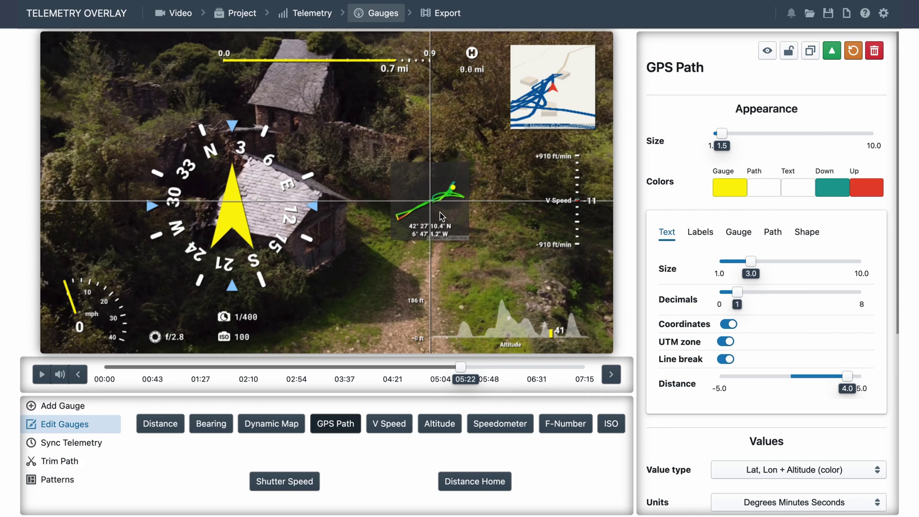
left_click_drag(721, 133, 874, 134)
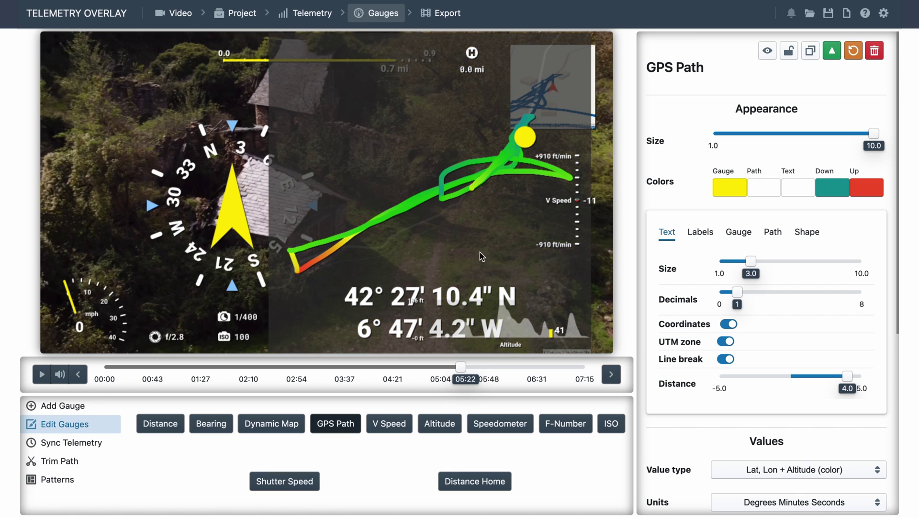
Bring the GPS Path map to the front and set its path smoothing to 2
left_click(806, 233)
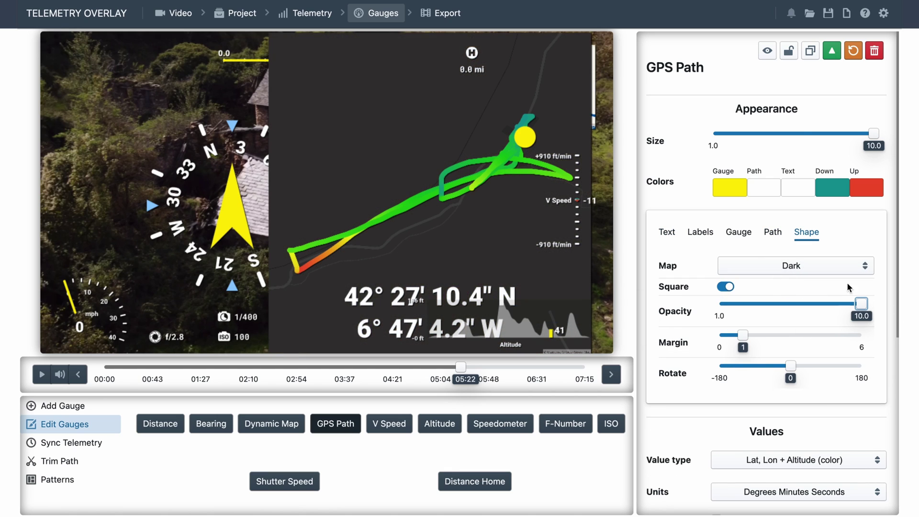
left_click(831, 50)
scroll(712, 316, "down", 3)
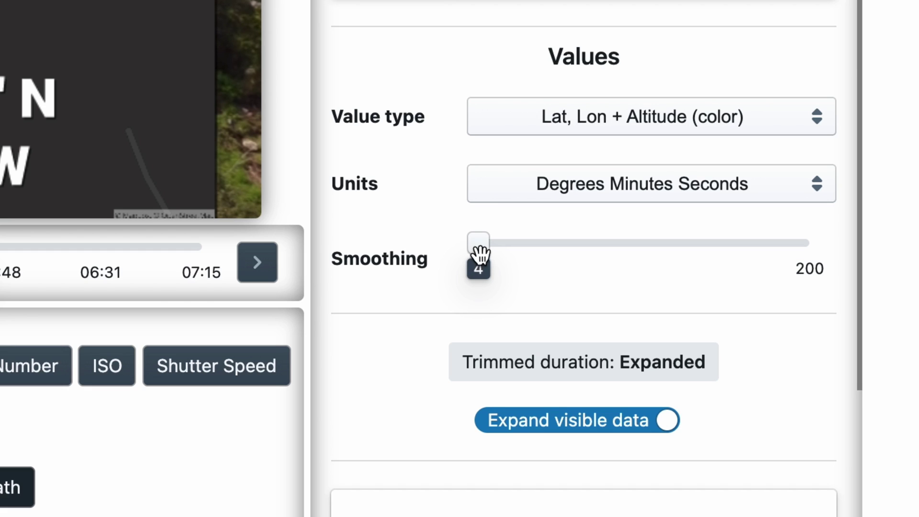
left_click(479, 247)
left_click_drag(479, 247, 453, 250)
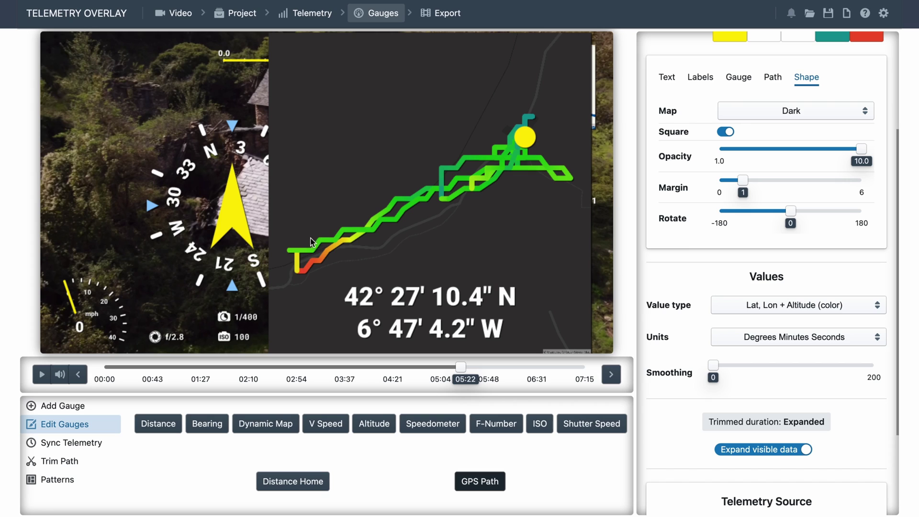
left_click_drag(712, 365, 715, 367)
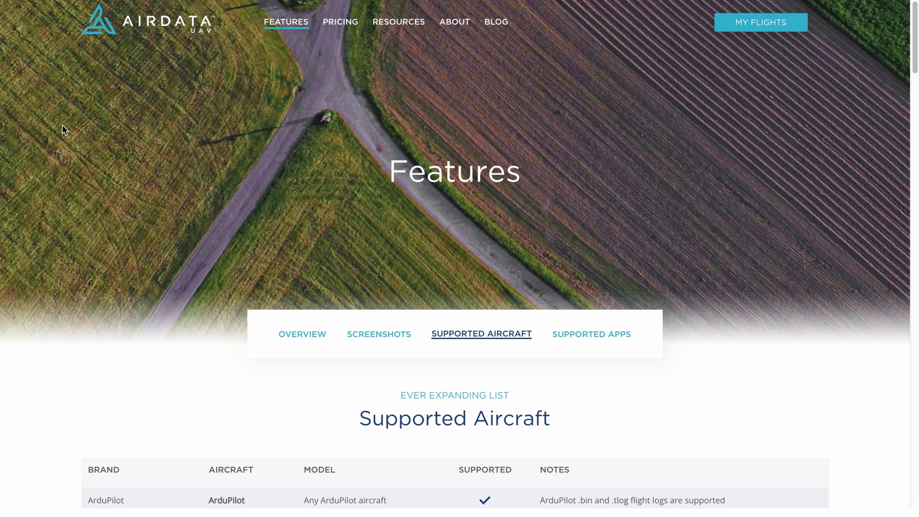
scroll(63, 130, "down", 1)
scroll(62, 129, "down", 3)
scroll(63, 129, "down", 5)
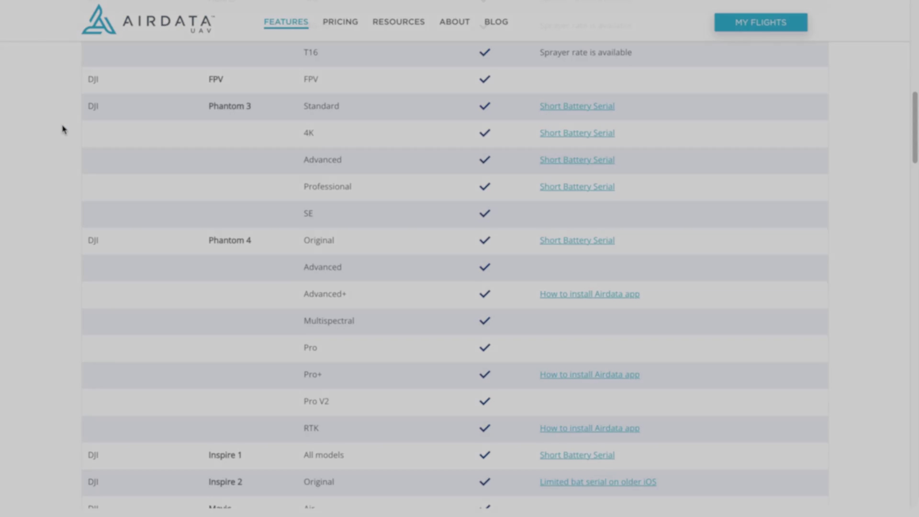
scroll(62, 129, "down", 4)
scroll(62, 129, "down", 3)
scroll(62, 129, "down", 4)
scroll(63, 129, "down", 4)
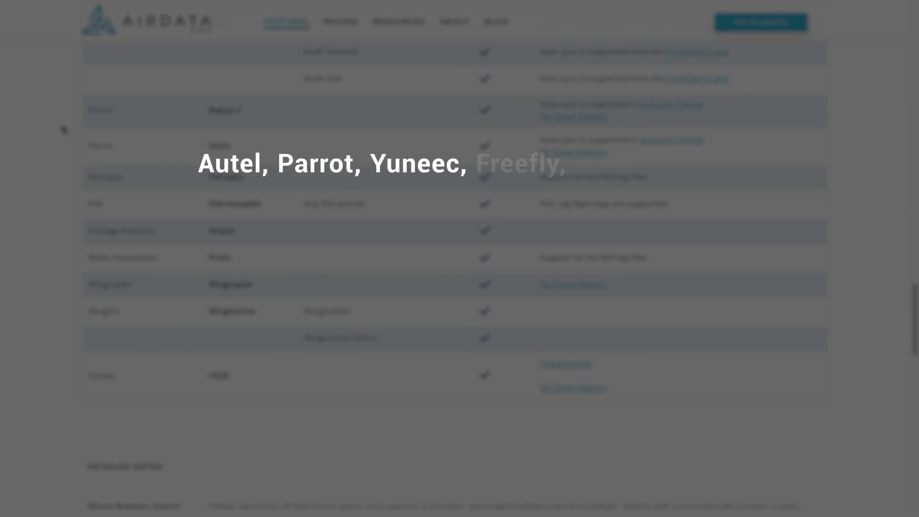
scroll(63, 129, "down", 1)
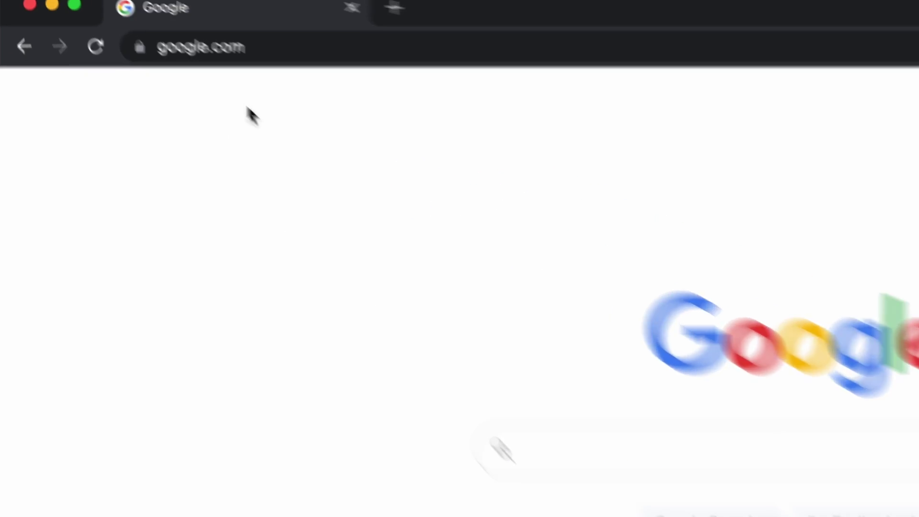
Go to airdata.com, enter the account area and open MY LOGS > UPLOAD
left_click(279, 93)
type("airdata.com")
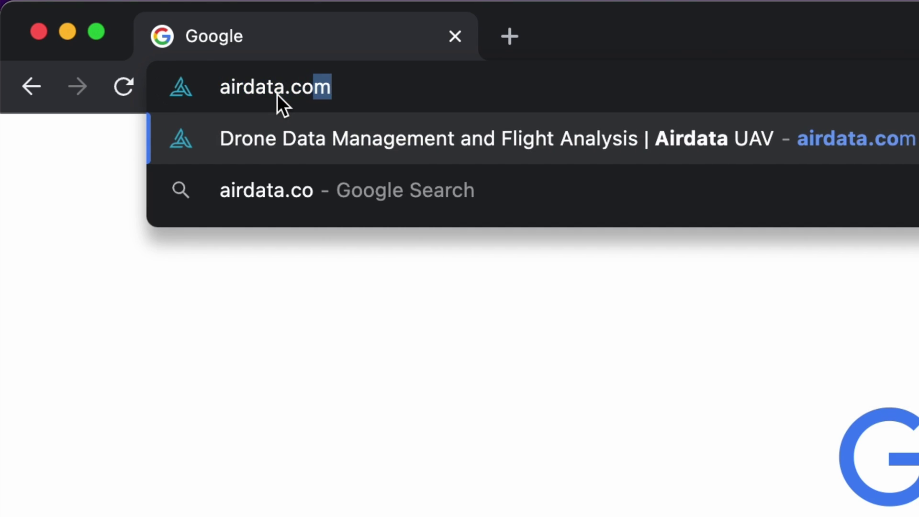
key("Return")
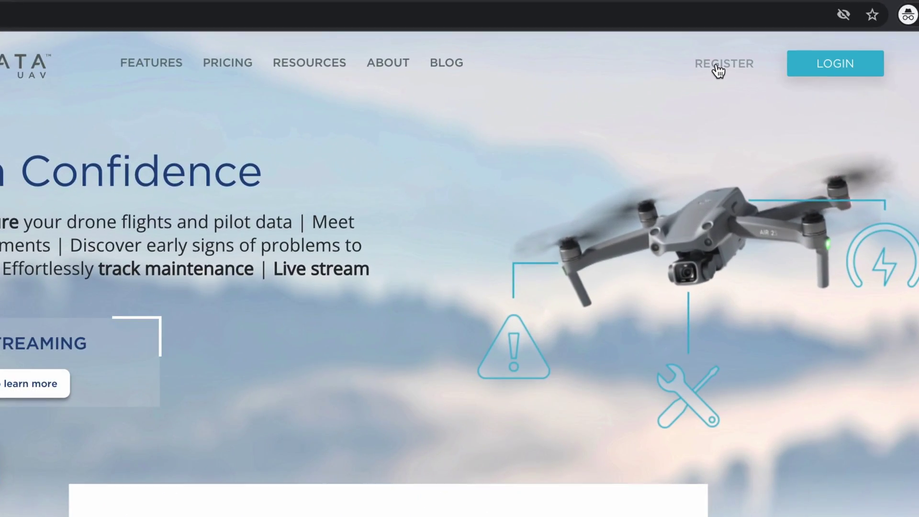
left_click(718, 68)
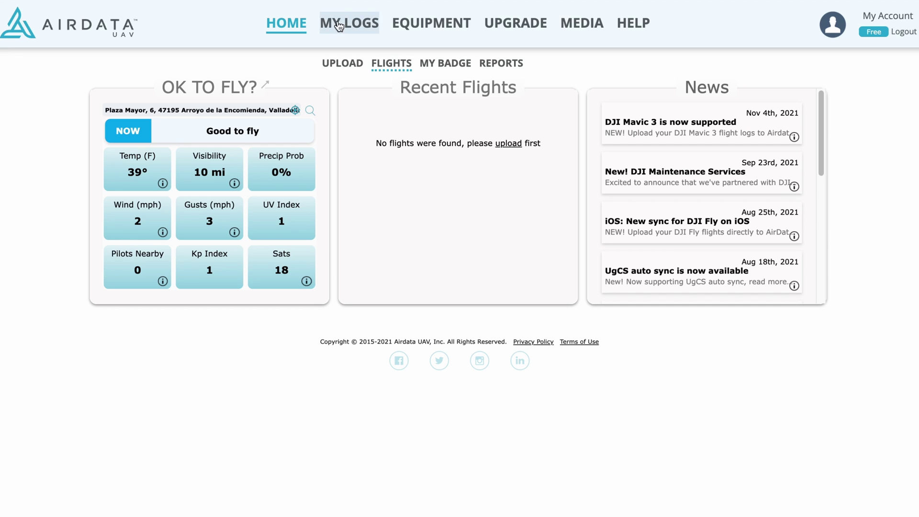
left_click(342, 64)
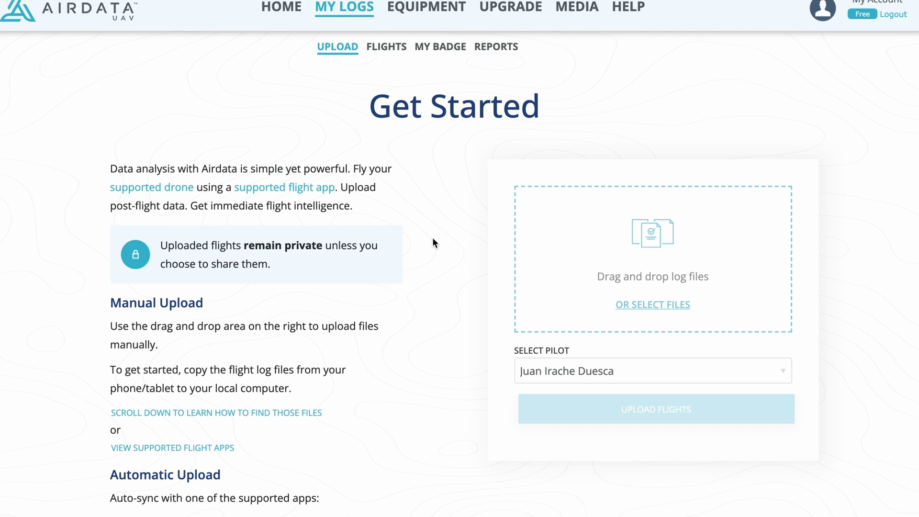
scroll(432, 238, "down", 3)
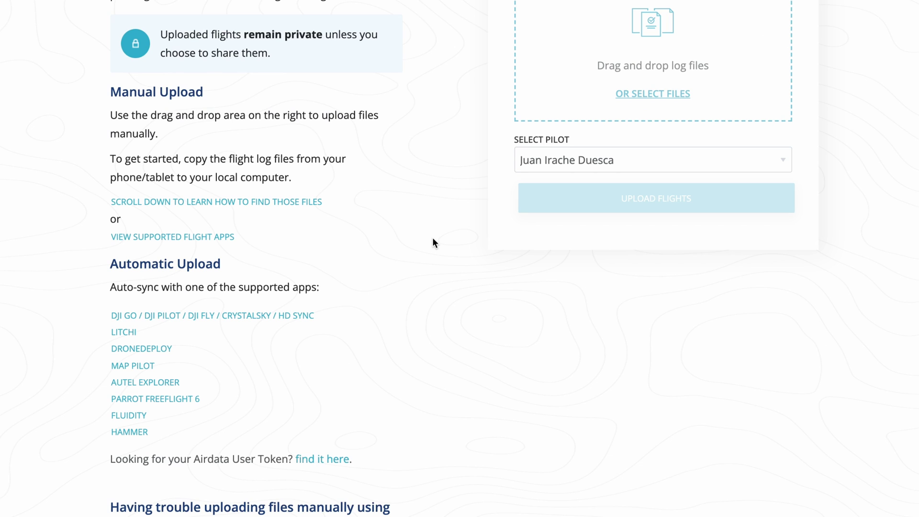
scroll(432, 238, "down", 3)
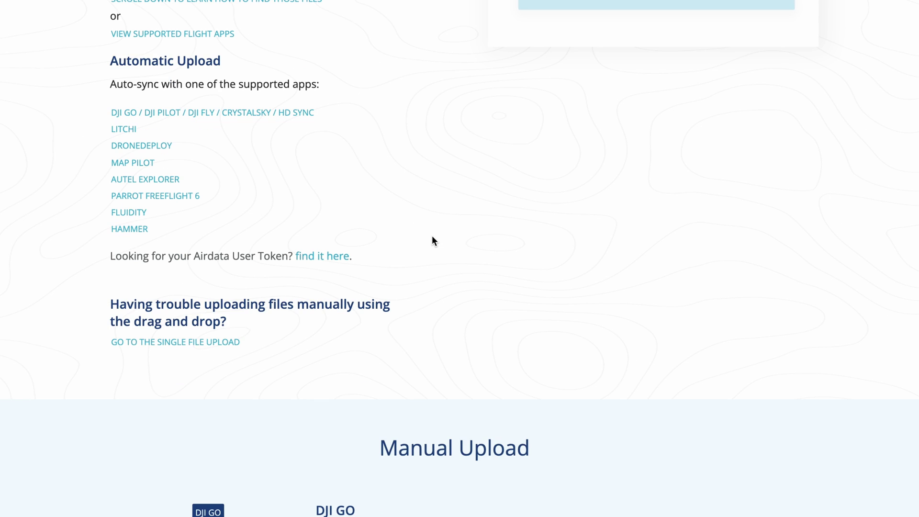
scroll(432, 240, "up", 3)
scroll(431, 240, "up", 3)
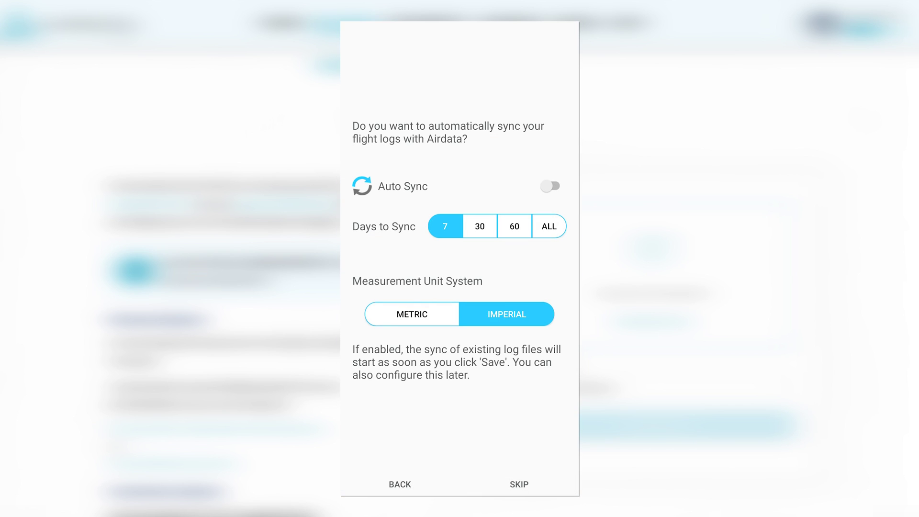
Turn on Auto Sync for ALL days in the Airdata app and save
left_click(553, 186)
left_click(548, 226)
left_click(519, 484)
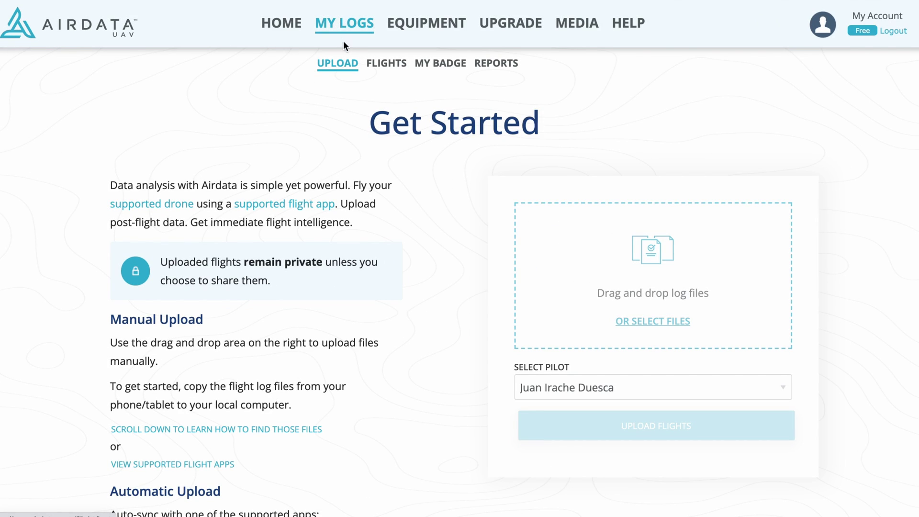
Open the Oct 11th, 2021 01:39PM flight under FLIGHTS and download it as CSV
left_click(386, 65)
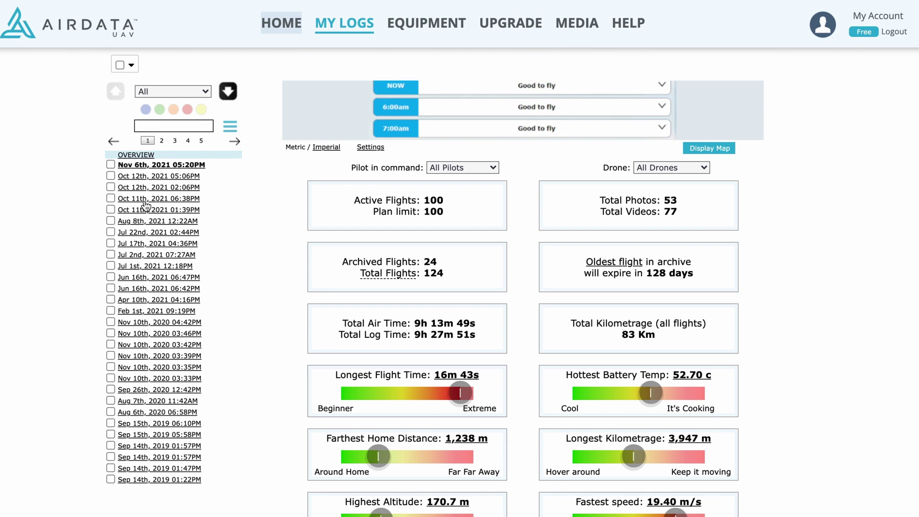
left_click(143, 212)
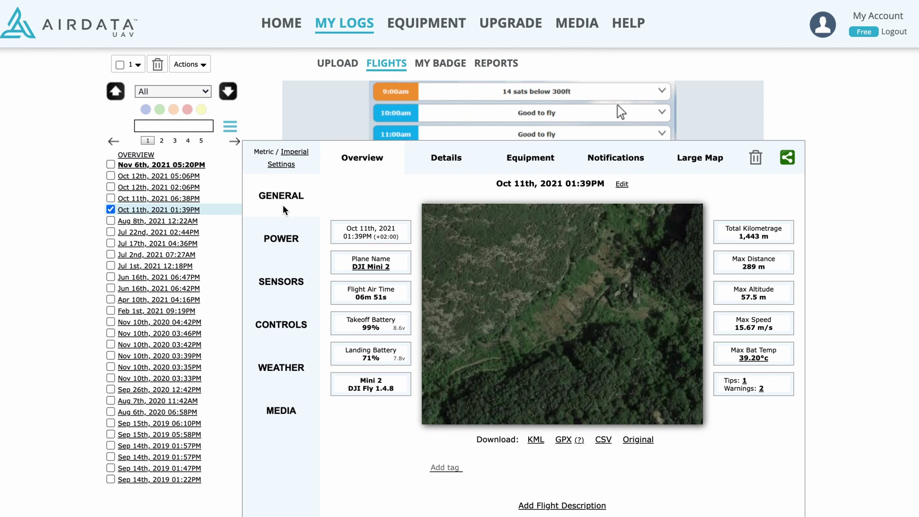
scroll(245, 143, "down", 1)
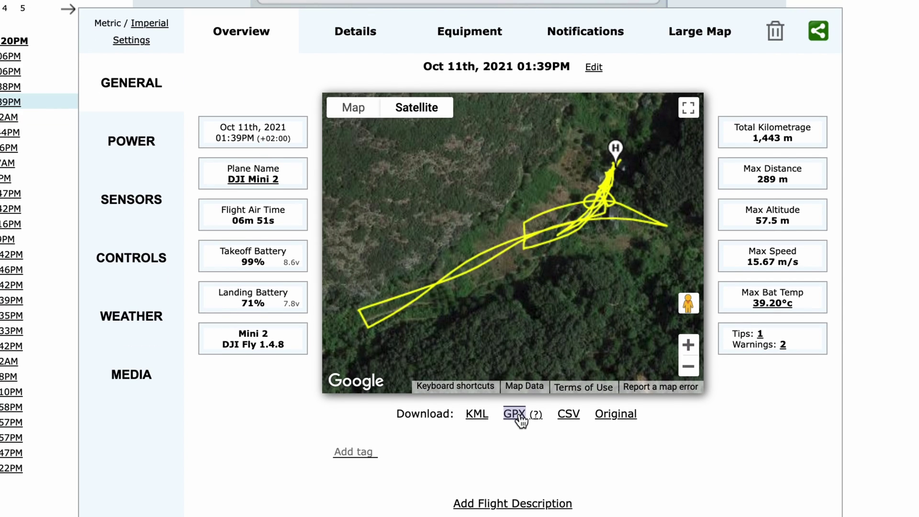
left_click(568, 417)
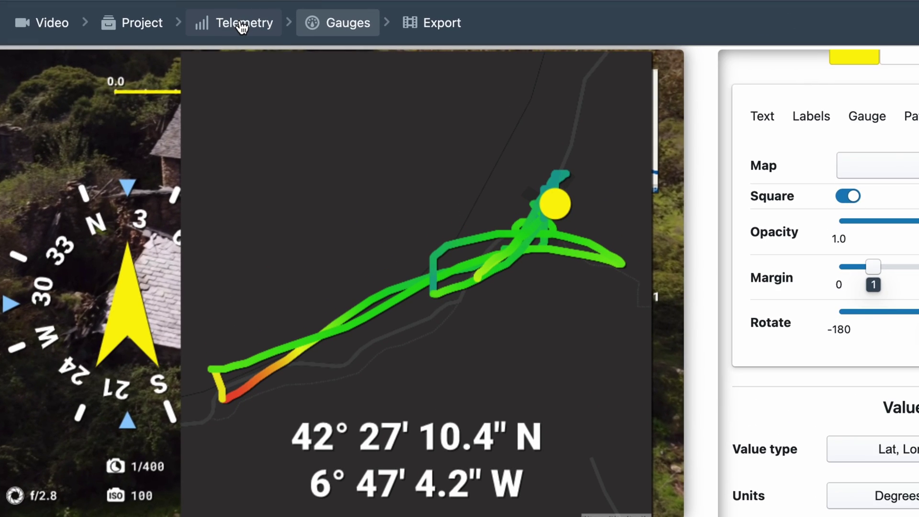
Add the Oct 11th Airdata CSV log as a telemetry file
left_click(309, 13)
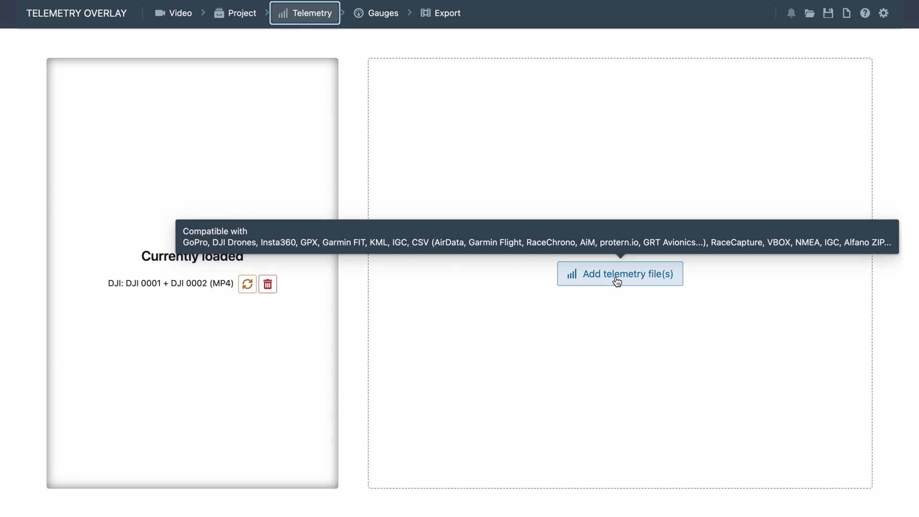
left_click(616, 279)
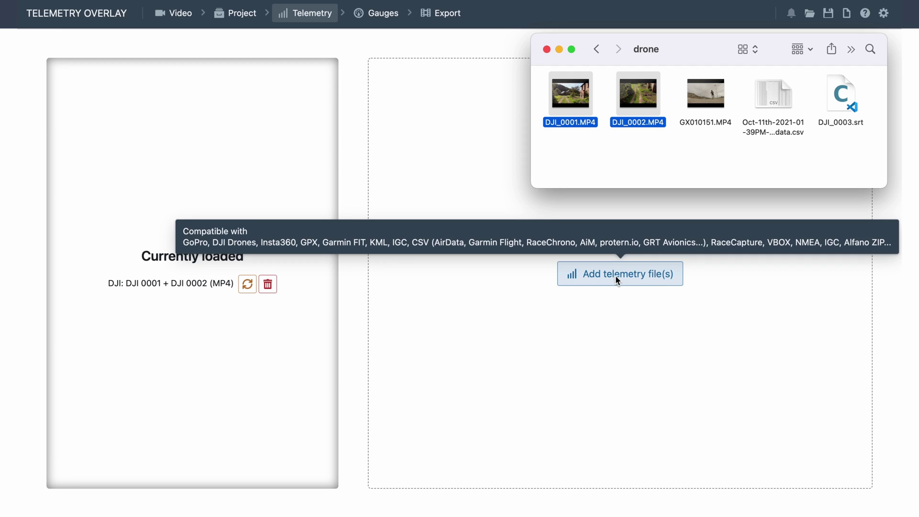
left_click(777, 103)
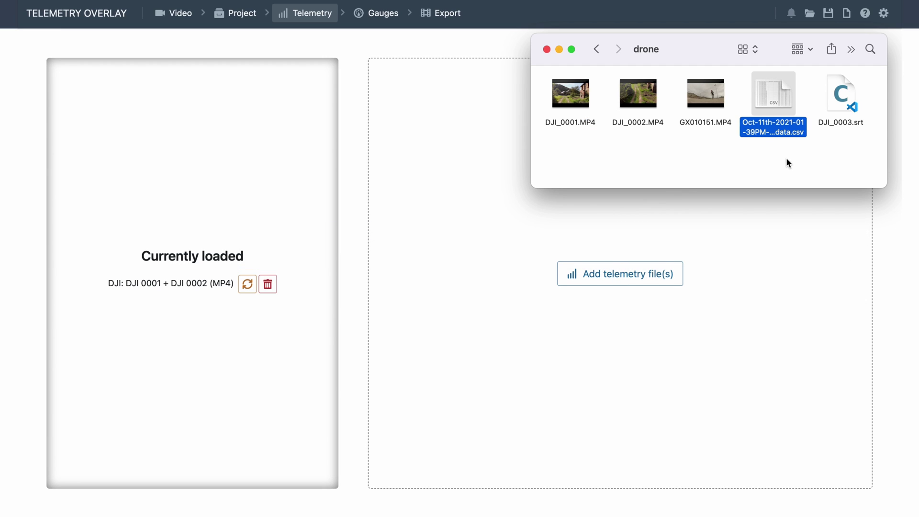
mouse_move(772, 106)
left_mouse_down()
mouse_move(637, 265)
mouse_move(506, 131)
left_mouse_up()
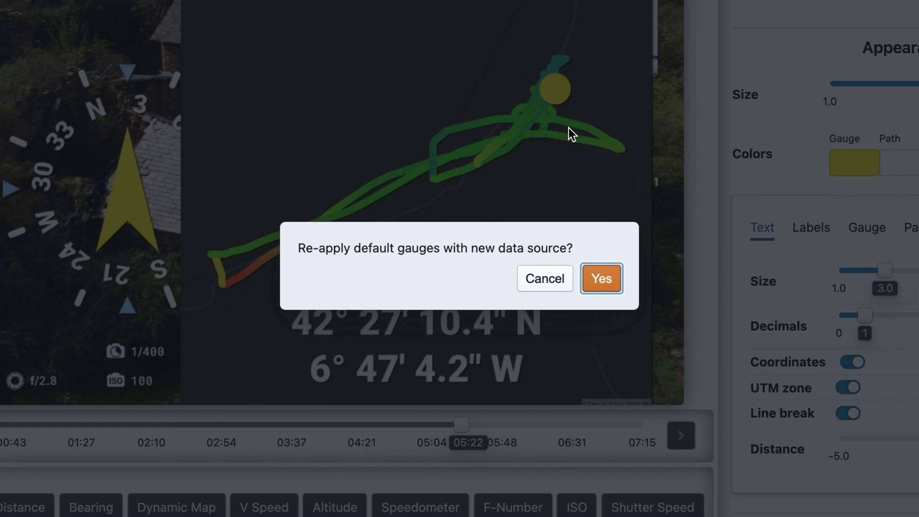
Re-apply default gauges from the Airdata CSV and select the Heading gauge
left_click(604, 284)
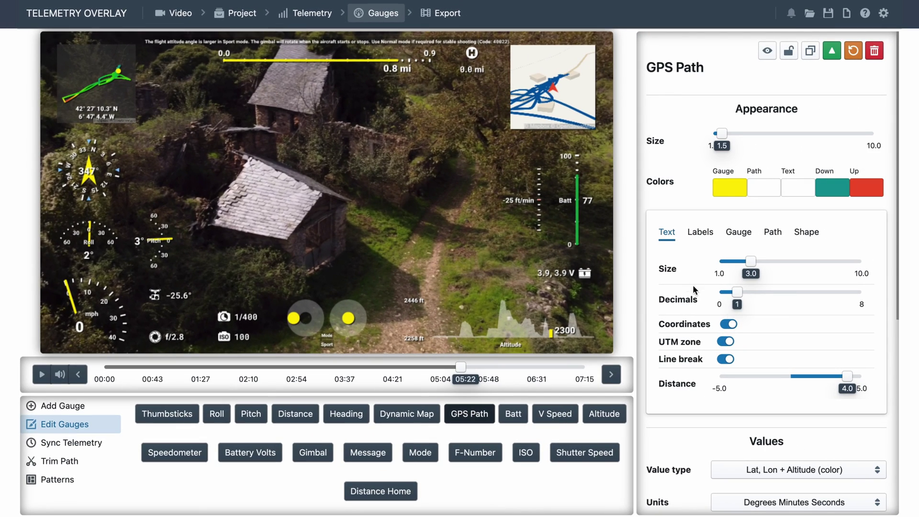
scroll(673, 391, "down", 2)
scroll(672, 391, "down", 2)
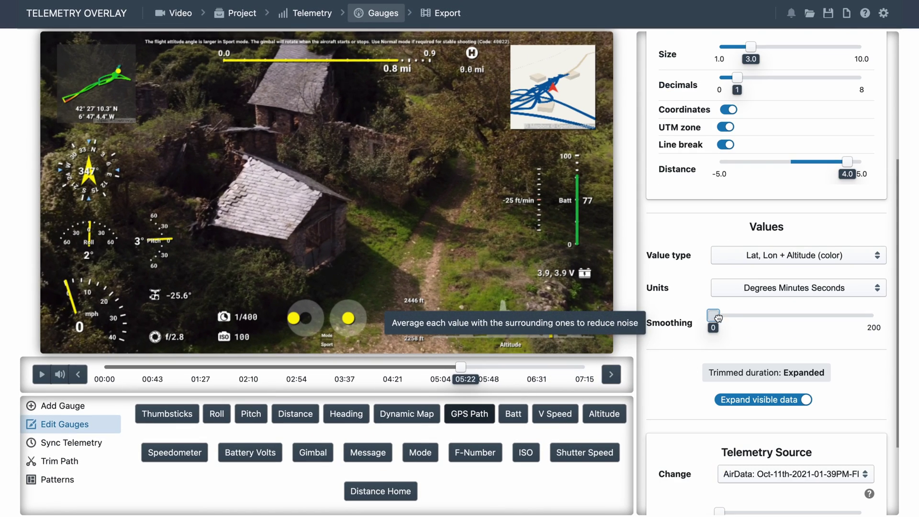
left_click(114, 178)
scroll(670, 330, "up", 2)
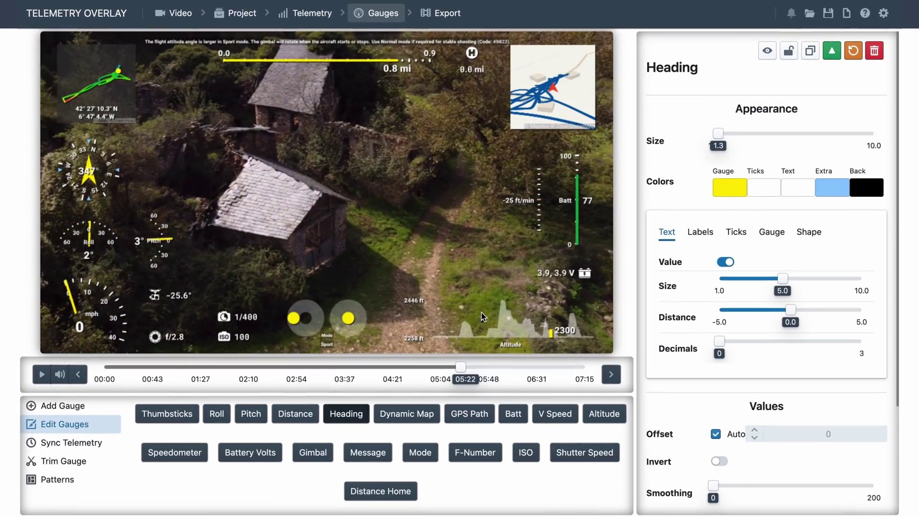
left_click(63, 405)
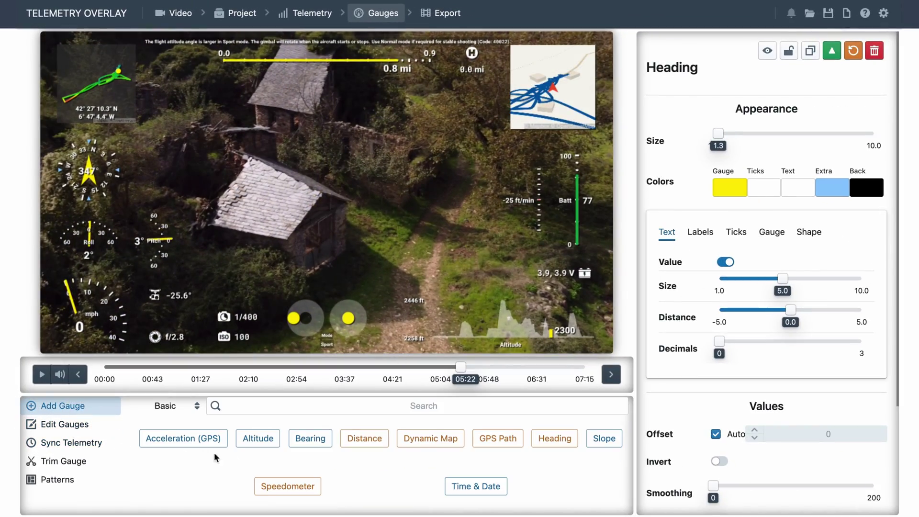
left_click(310, 438)
left_click_drag(321, 186, 211, 164)
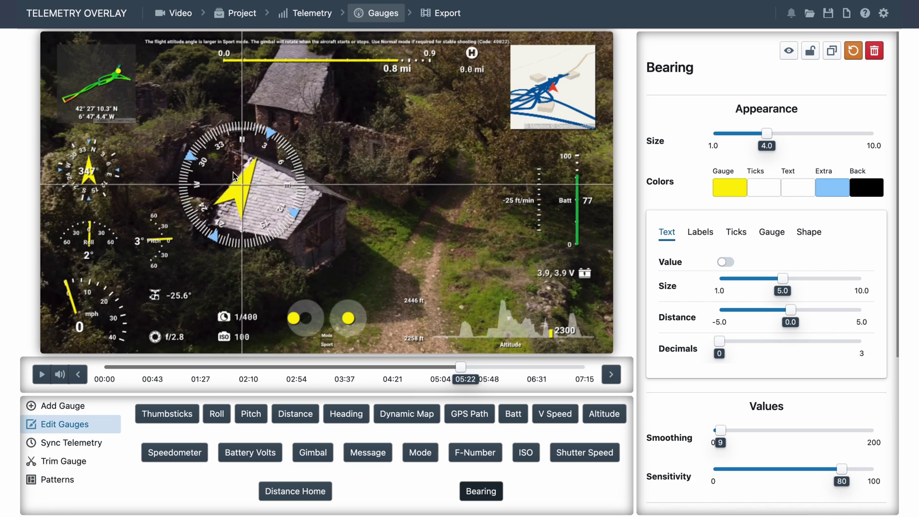
left_click(395, 366)
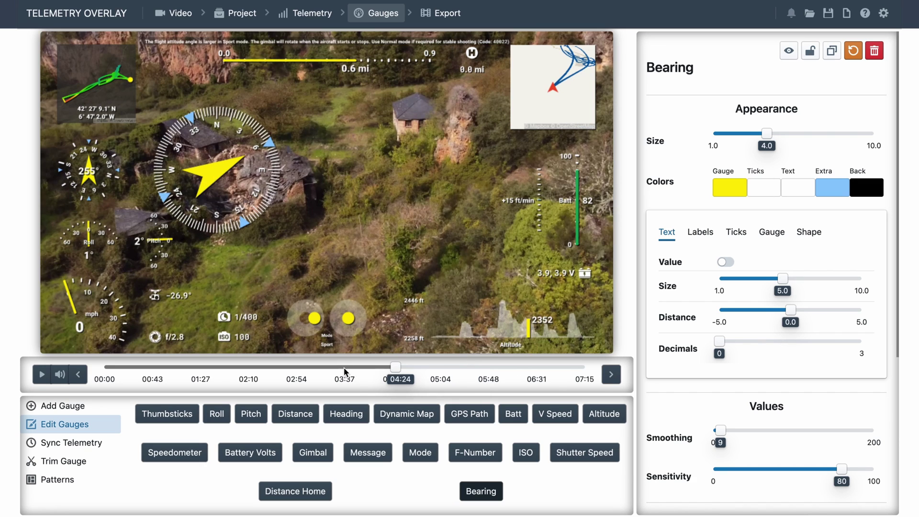
left_click(344, 367)
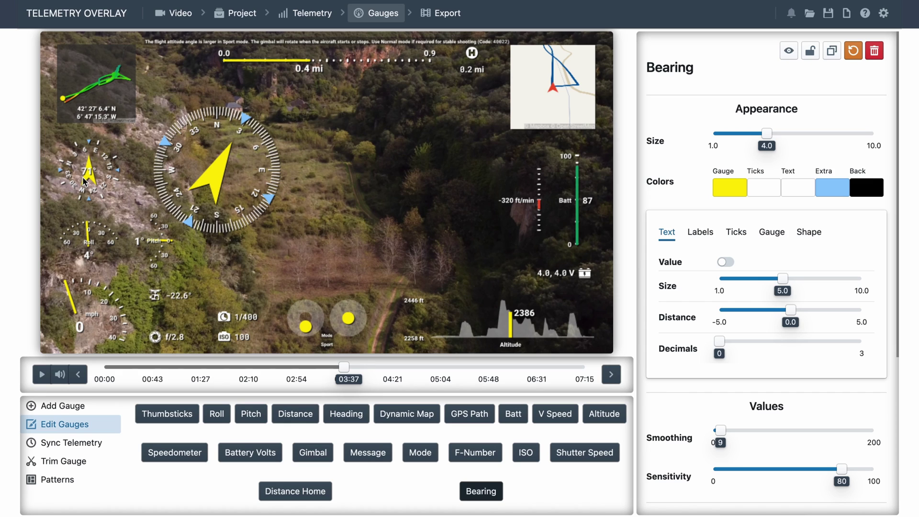
left_click(255, 367)
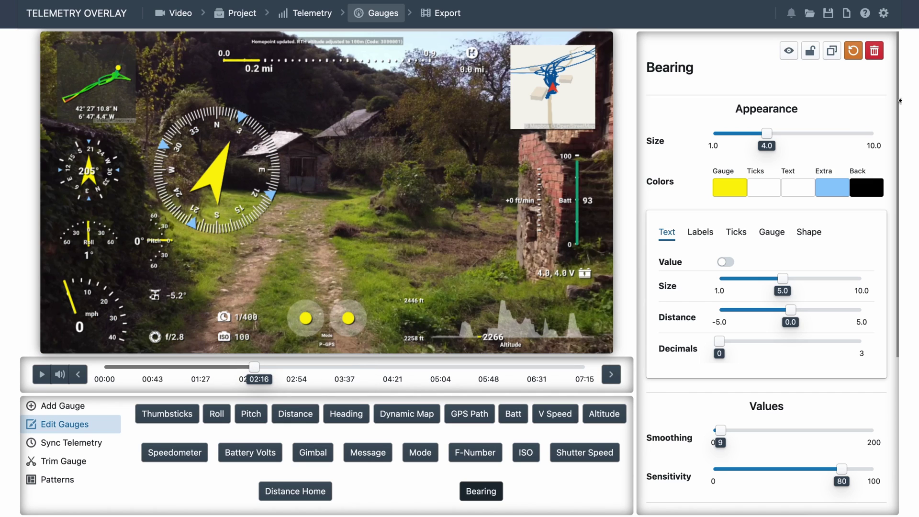
left_click(874, 51)
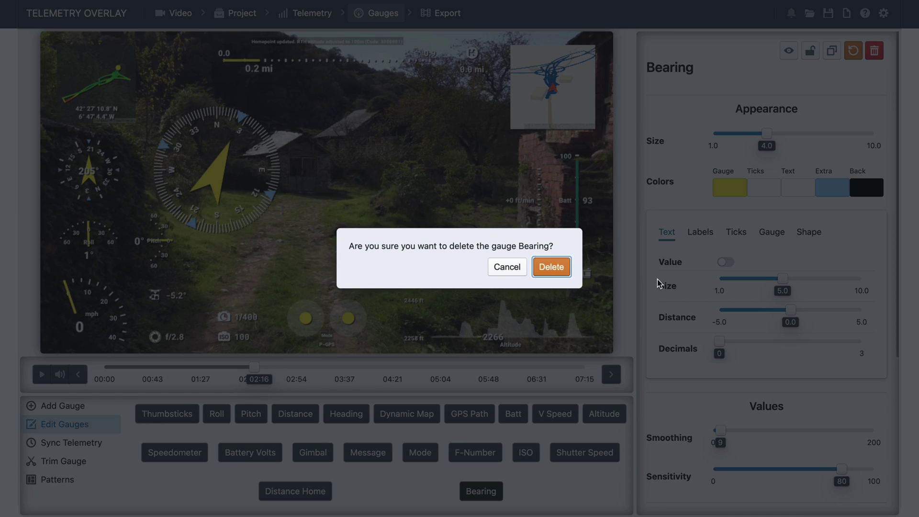
left_click(555, 268)
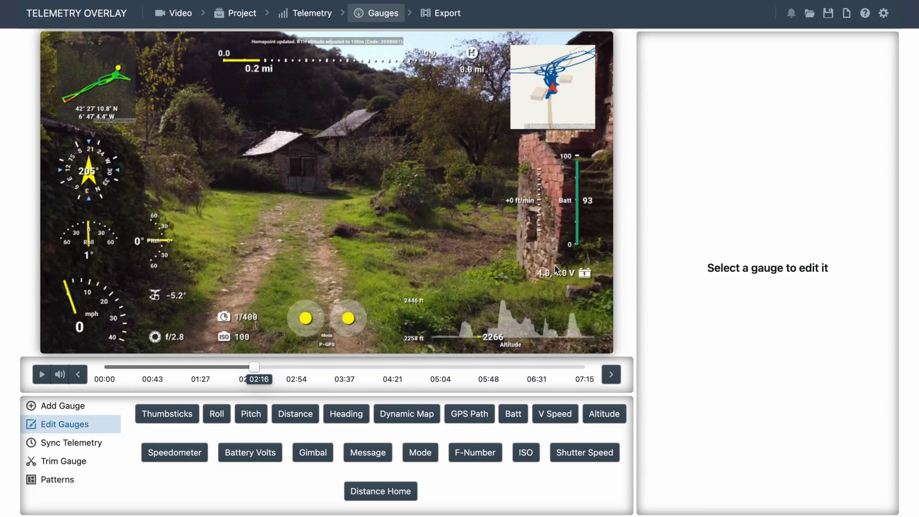
Set Sync Telemetry to sync the AirData log to the DJI video telemetry
left_click(305, 13)
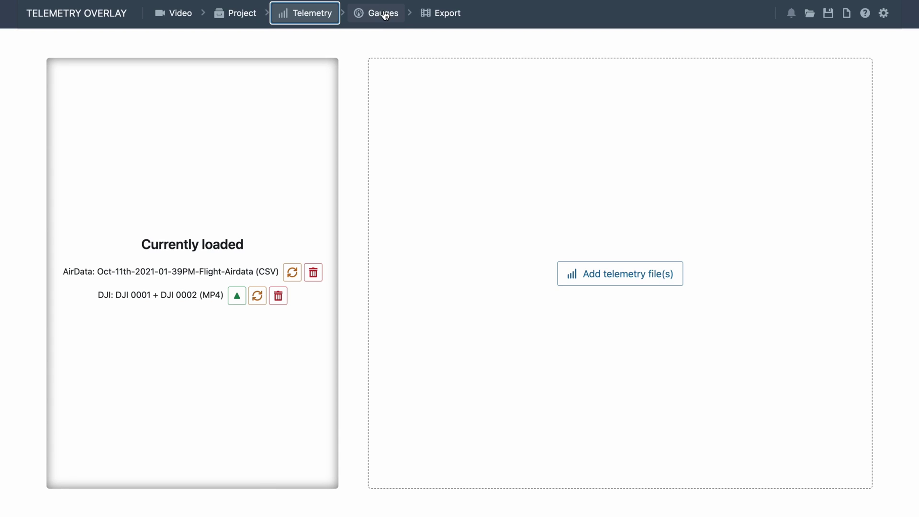
left_click(383, 13)
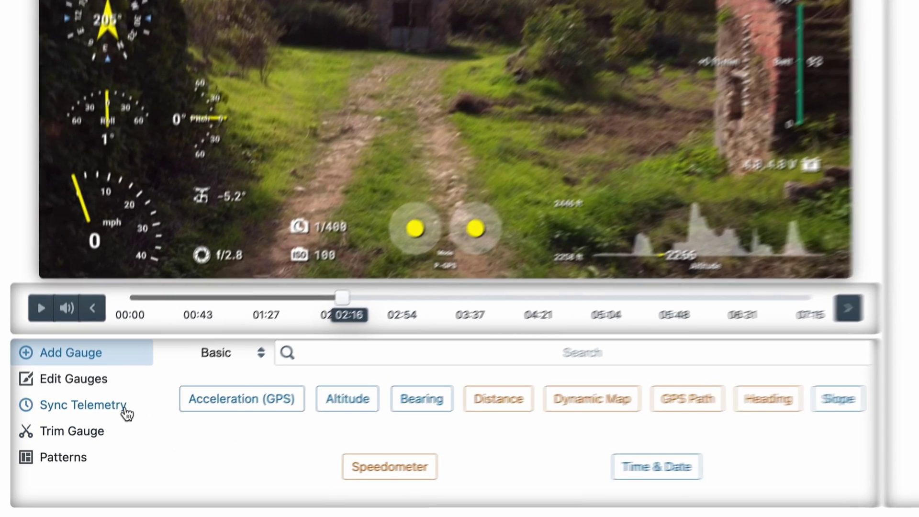
left_click(101, 444)
left_click(263, 386)
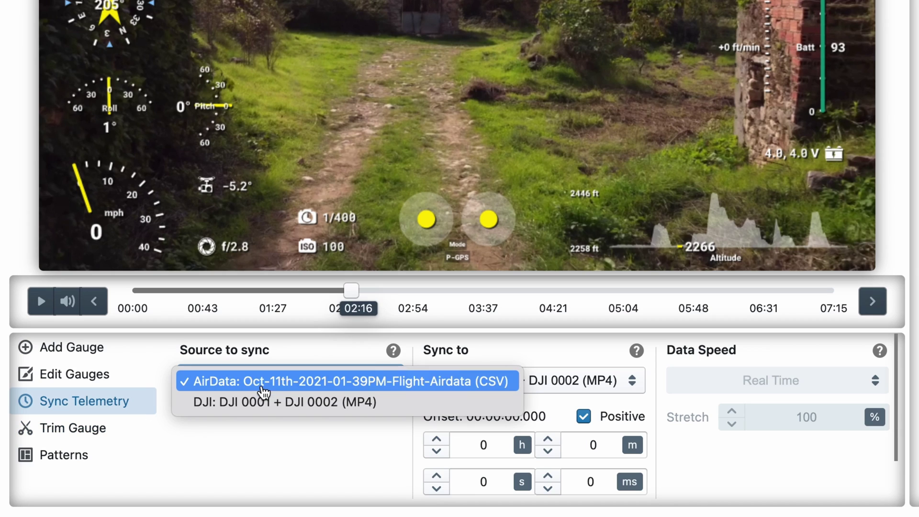
left_click(246, 402)
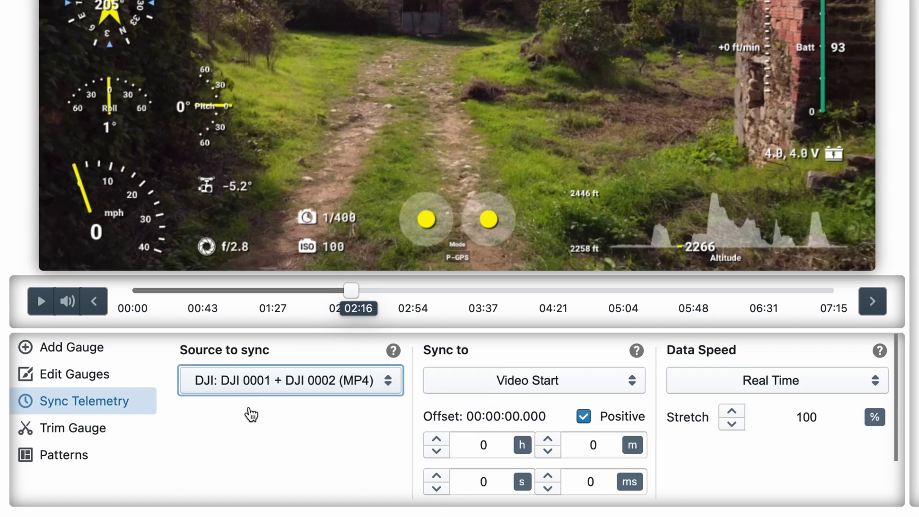
left_click(369, 382)
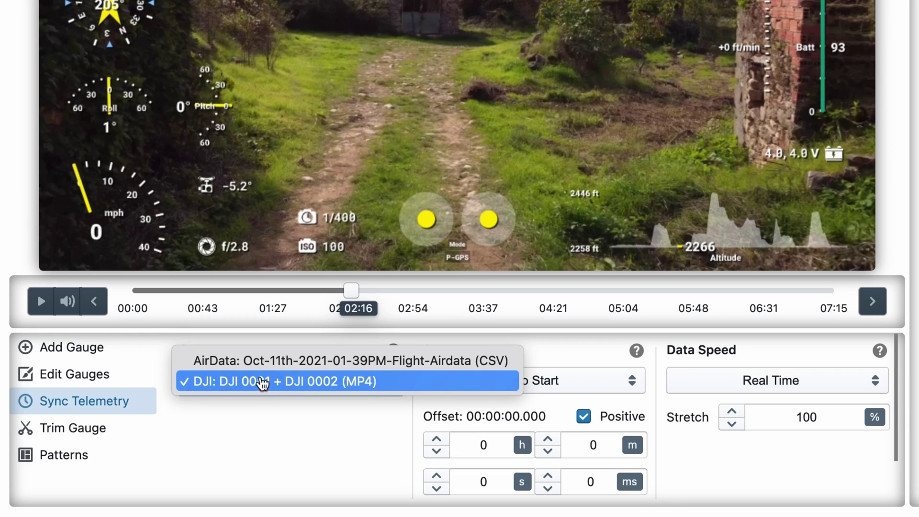
left_click(251, 370)
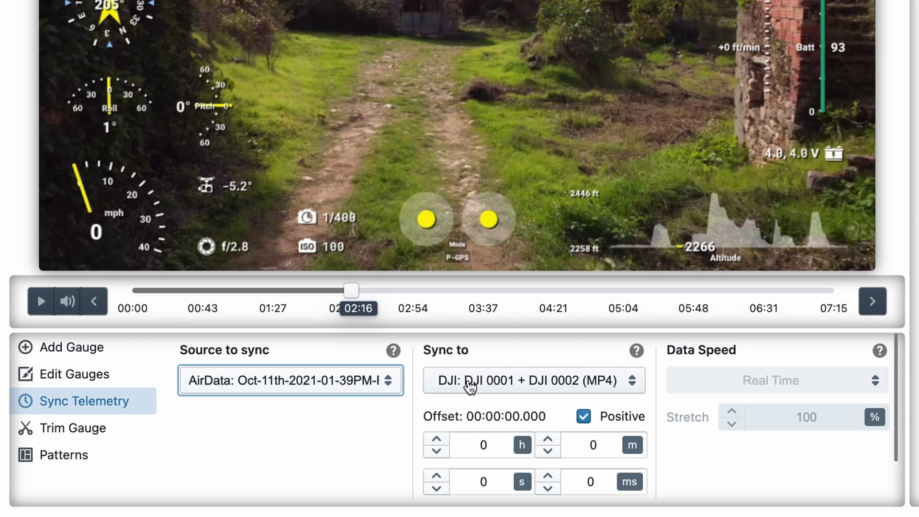
left_click(295, 462)
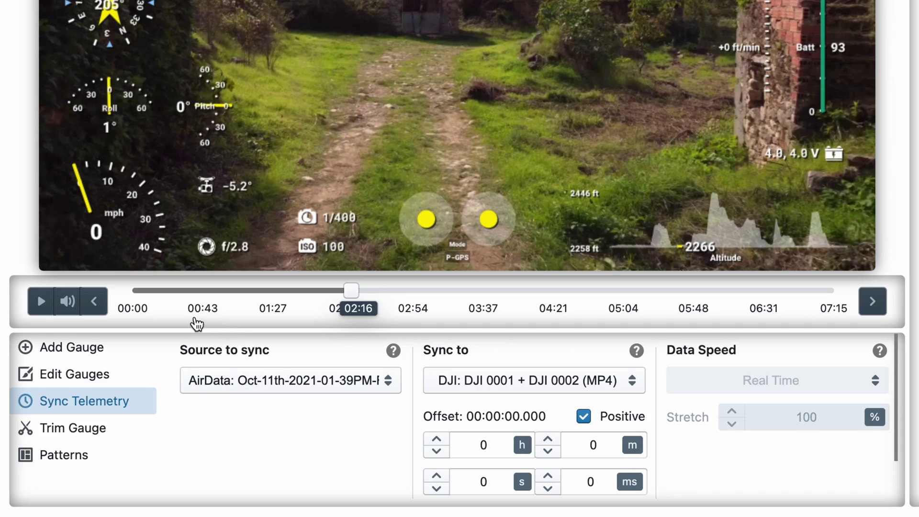
mouse_move(180, 291)
left_mouse_down()
mouse_move(194, 495)
mouse_move(206, 496)
left_mouse_up()
scroll(194, 496, "up", 3)
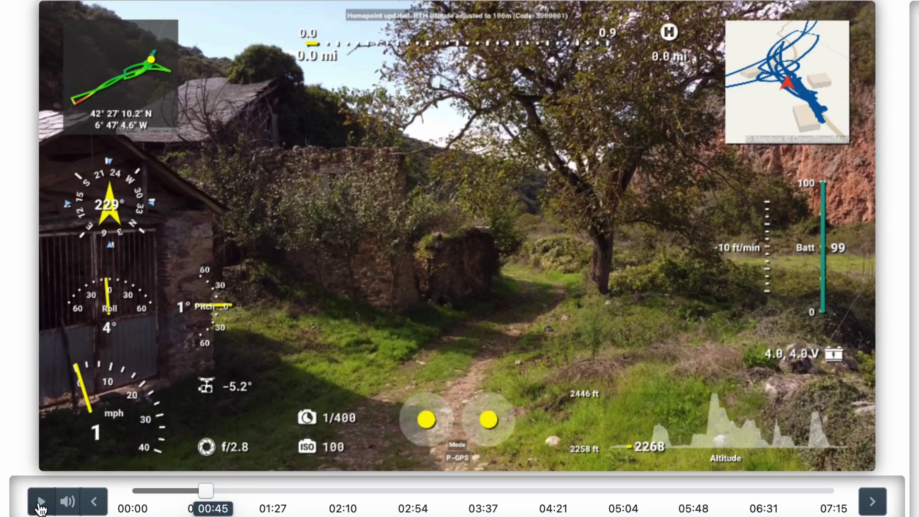
Check playback from 00:46, then set the AirData sync offset to negative two seconds
left_click(40, 503)
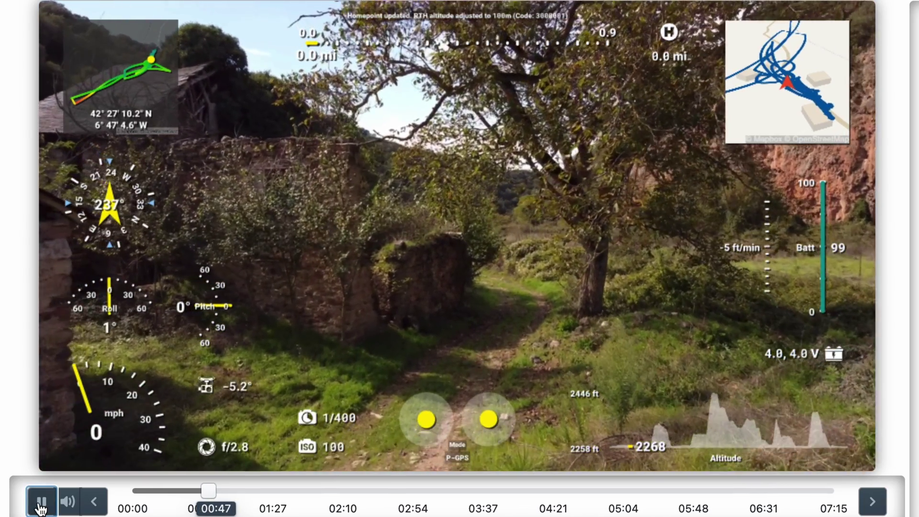
left_click(41, 508)
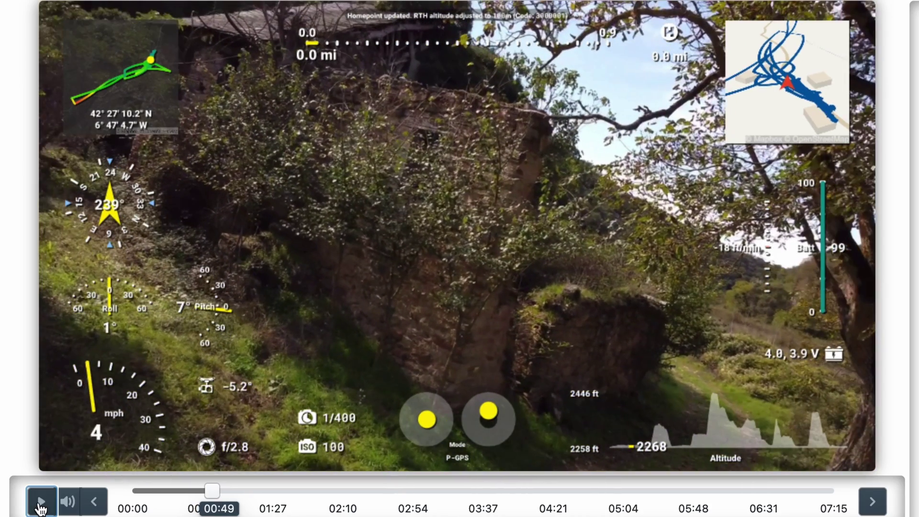
left_click(206, 491)
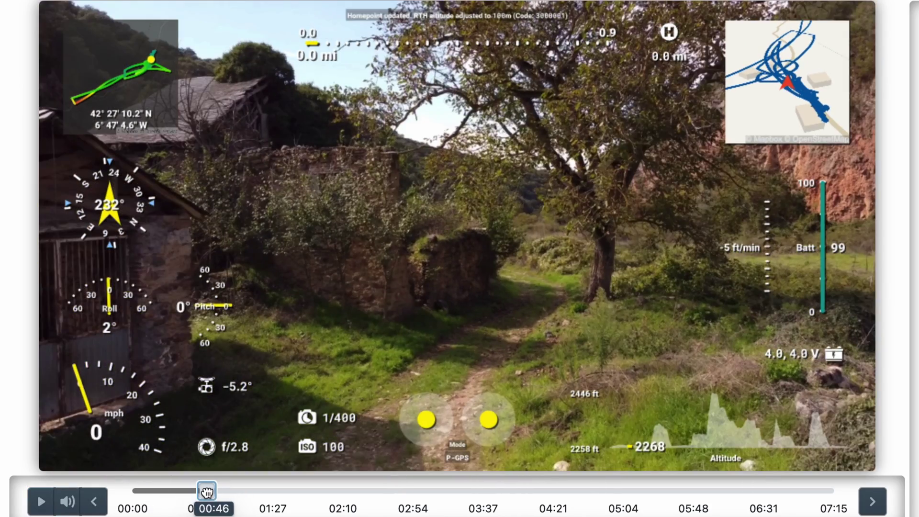
scroll(206, 491, "down", 3)
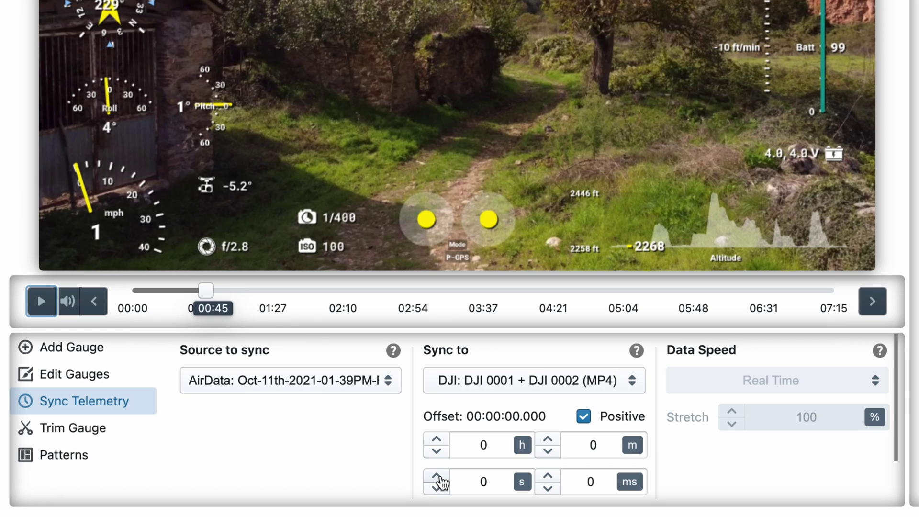
left_click(438, 477)
left_click(438, 476)
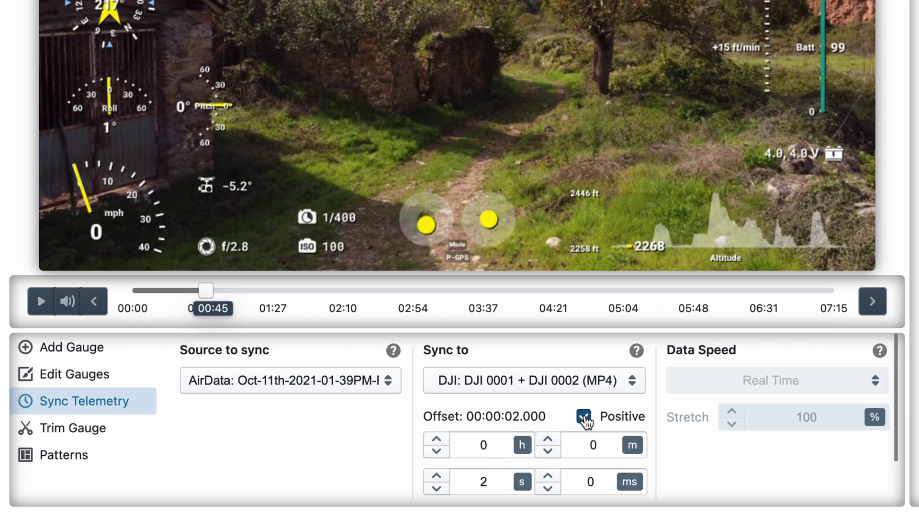
left_click(583, 417)
scroll(447, 476, "up", 3)
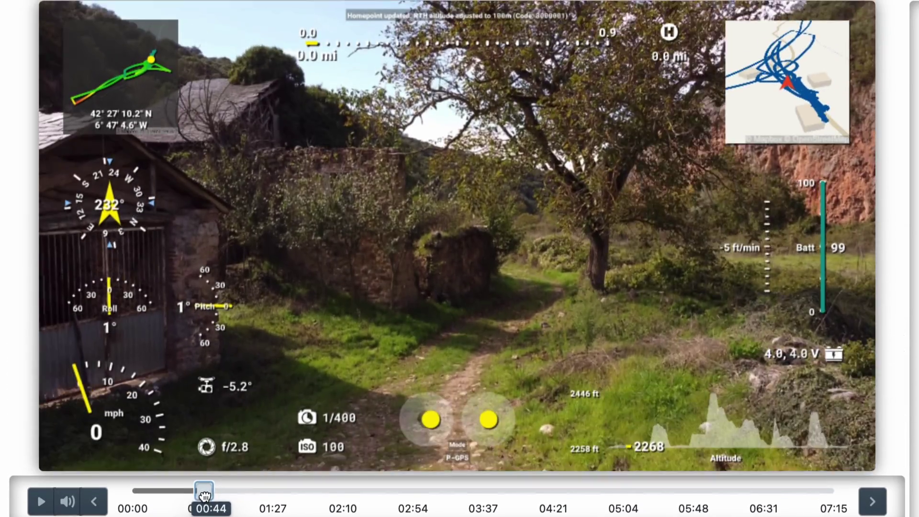
left_click(42, 502)
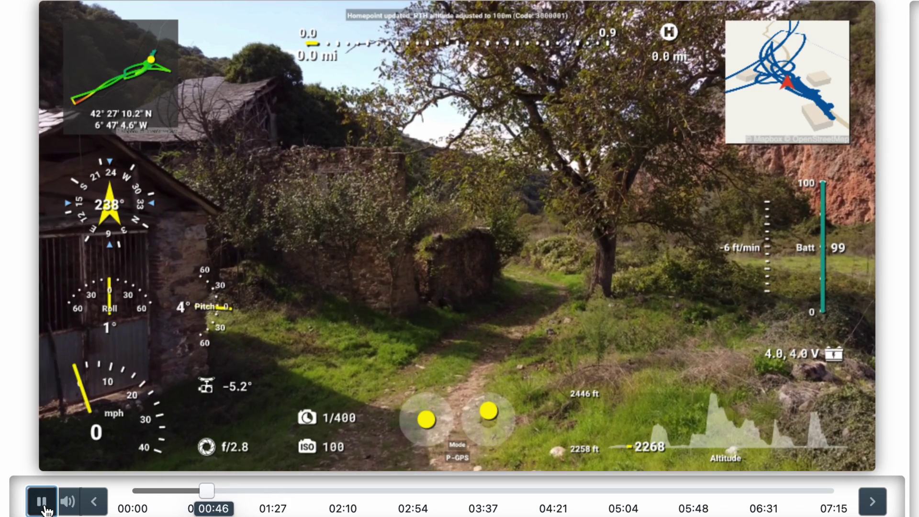
left_click(42, 501)
scroll(43, 506, "down", 3)
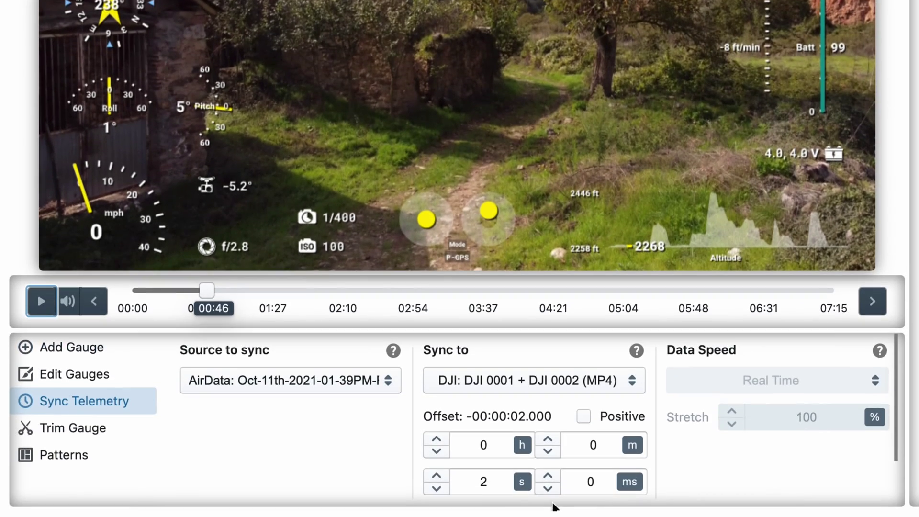
Fine-tune the negative offset to -2.600 seconds, replaying to 00:50 to verify alignment
left_click(436, 476)
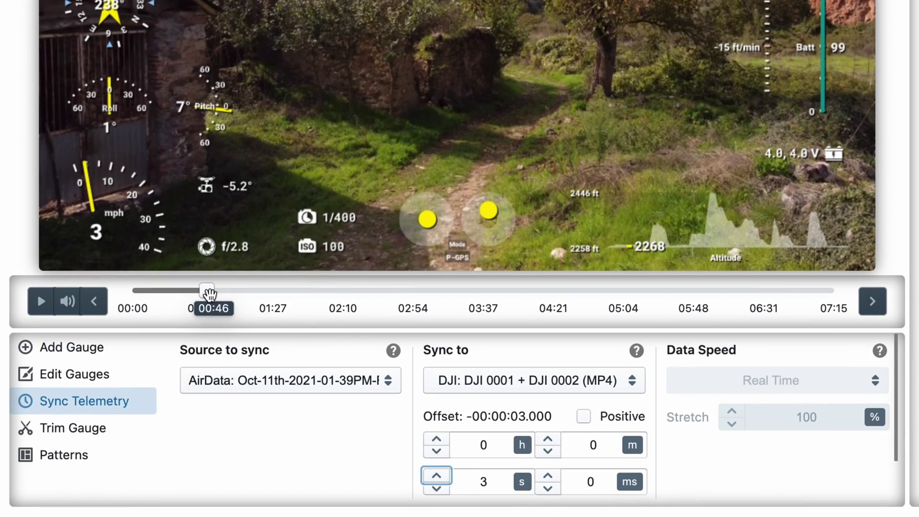
left_click_drag(205, 290, 201, 290)
left_click(41, 309)
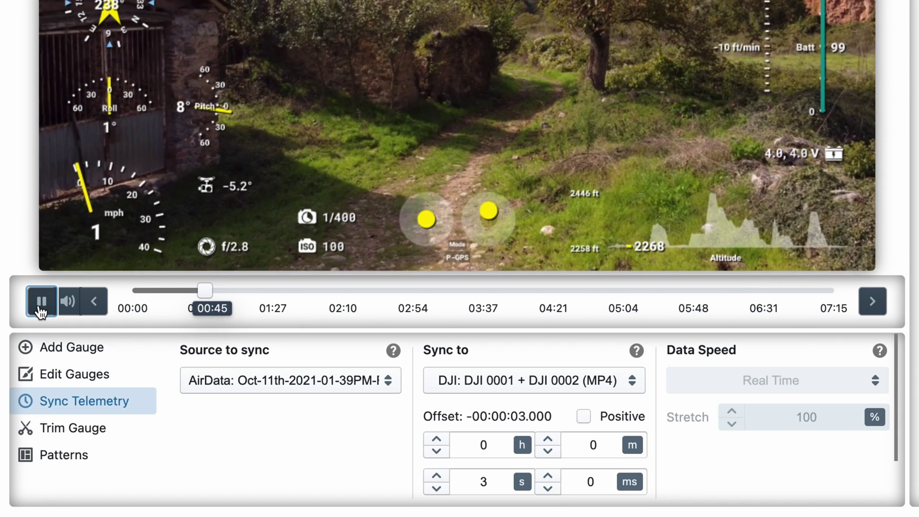
left_click(41, 308)
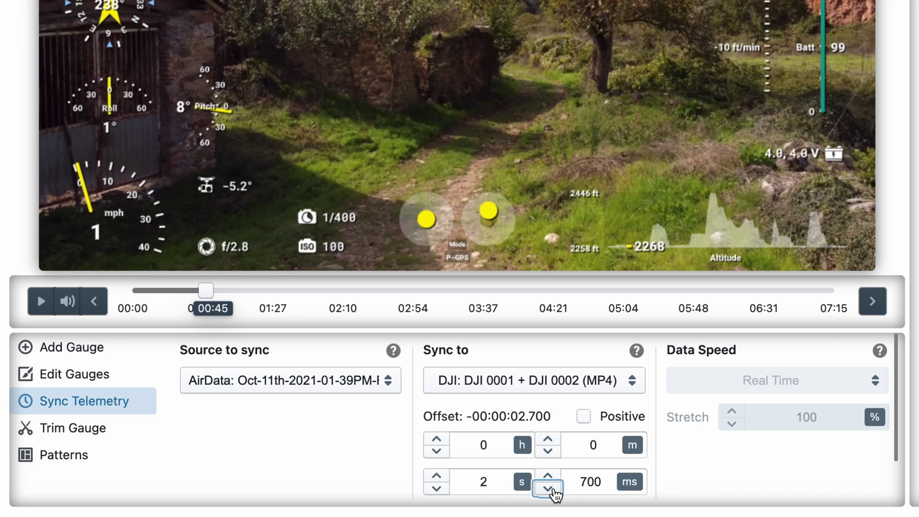
left_click(548, 488)
scroll(553, 494, "up", 3)
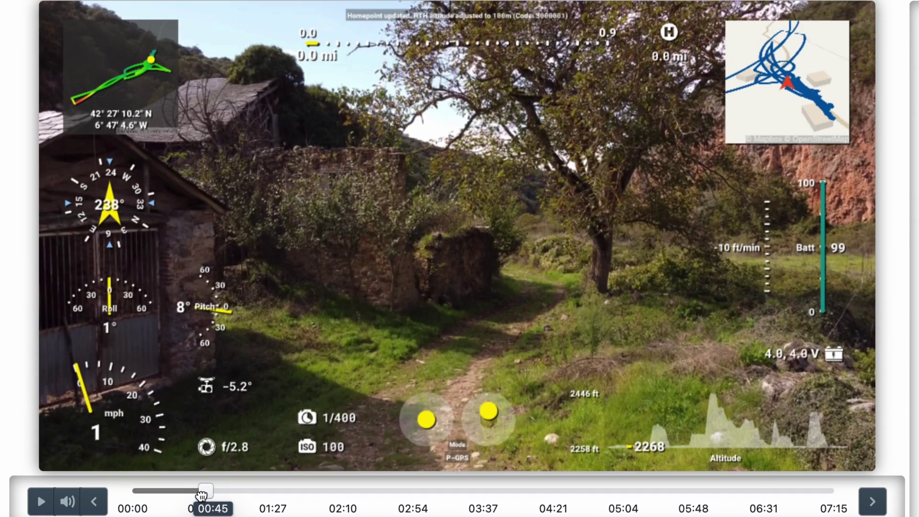
left_click_drag(205, 492, 200, 492)
left_click(41, 501)
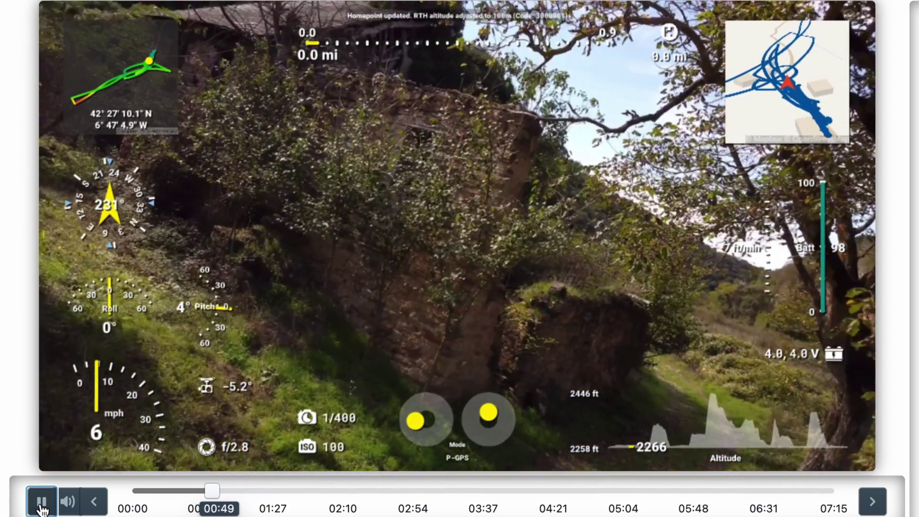
left_click(40, 509)
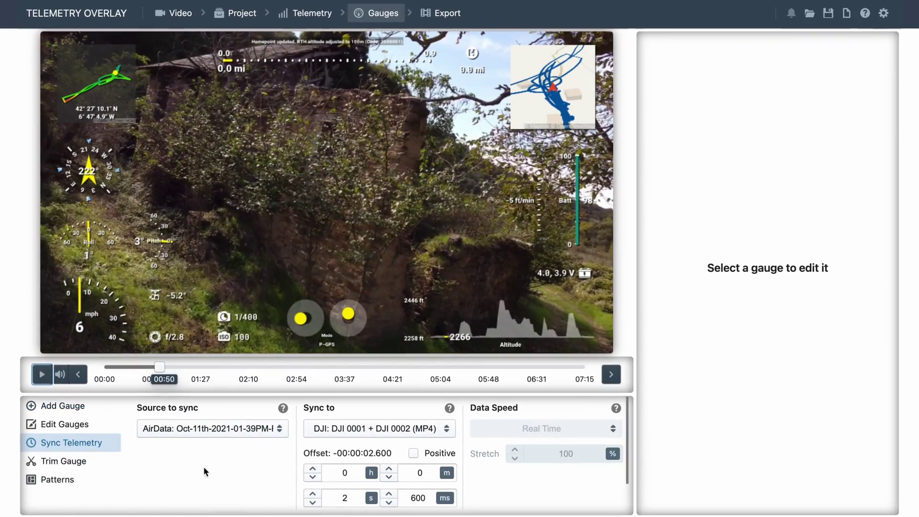
Load the Sync Assistant gauge pattern onto the drone video
left_click(79, 484)
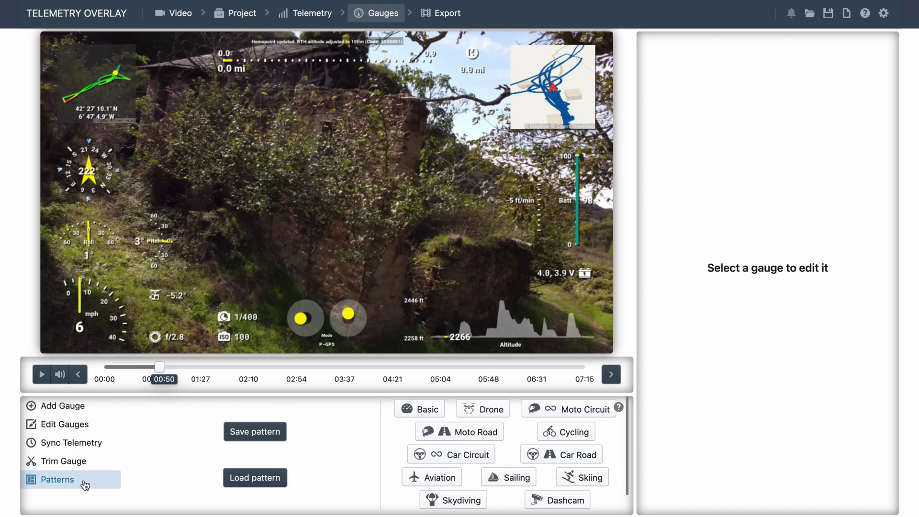
scroll(502, 477, "down", 1)
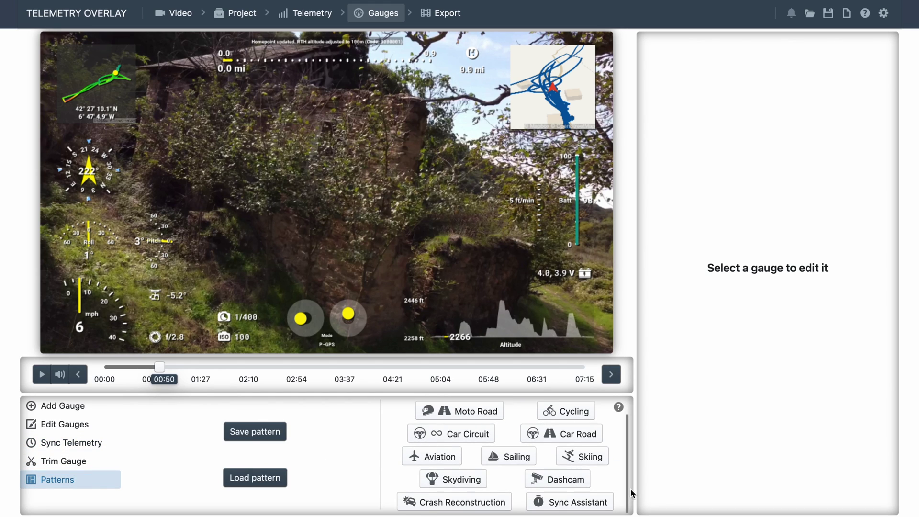
left_click(595, 503)
left_click(520, 303)
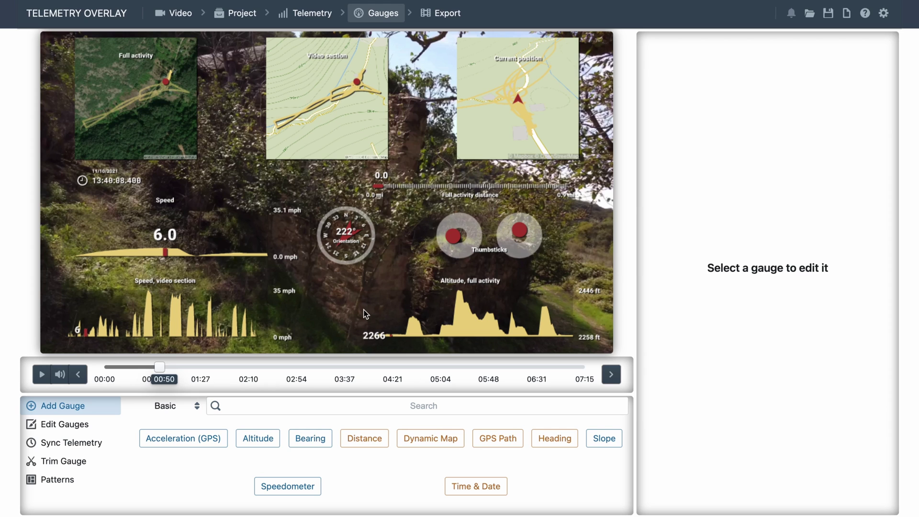
Load the Drone gauge pattern back in place of Sync Assistant
left_click(57, 480)
left_click(460, 426)
left_click(515, 302)
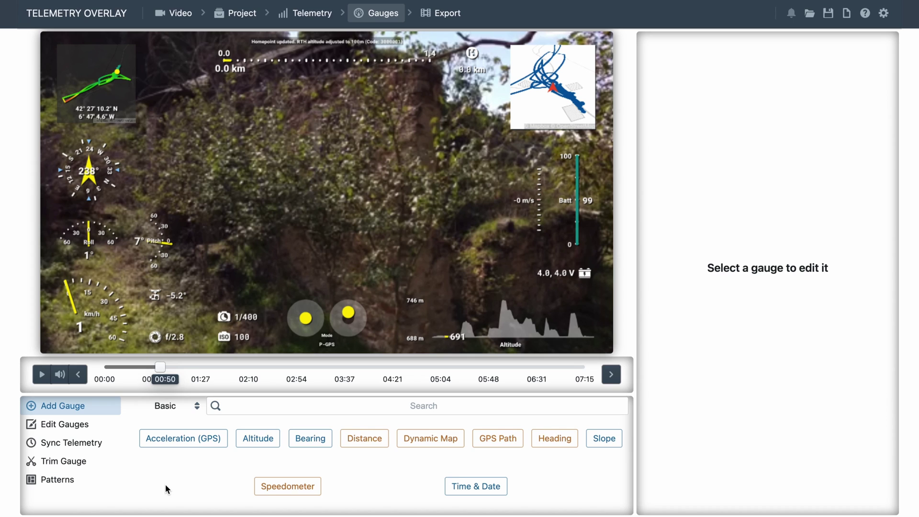
Add a Time & Date clock named AirData with its title shown on the video
left_click(165, 407)
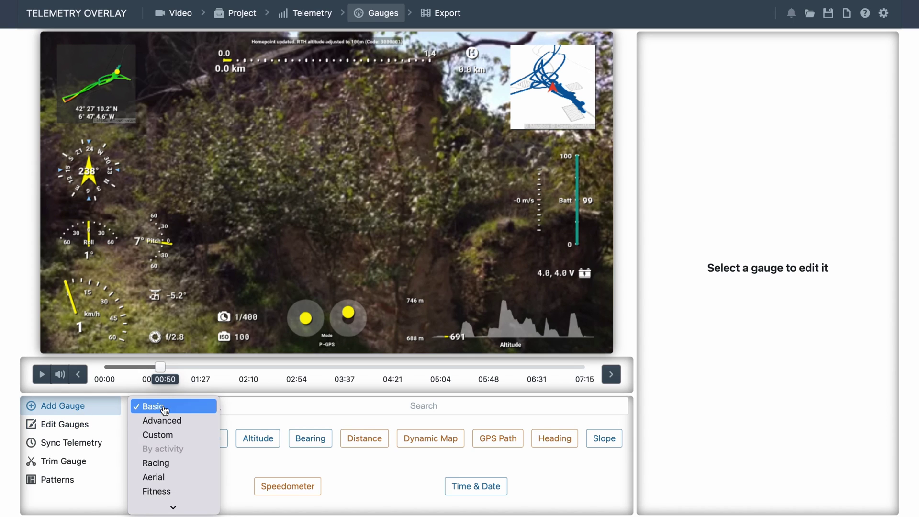
left_click(165, 408)
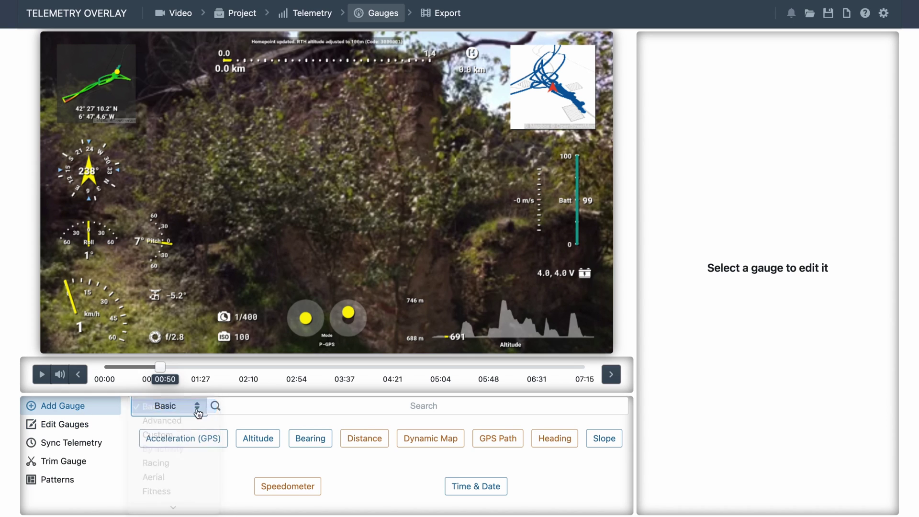
left_click(472, 489)
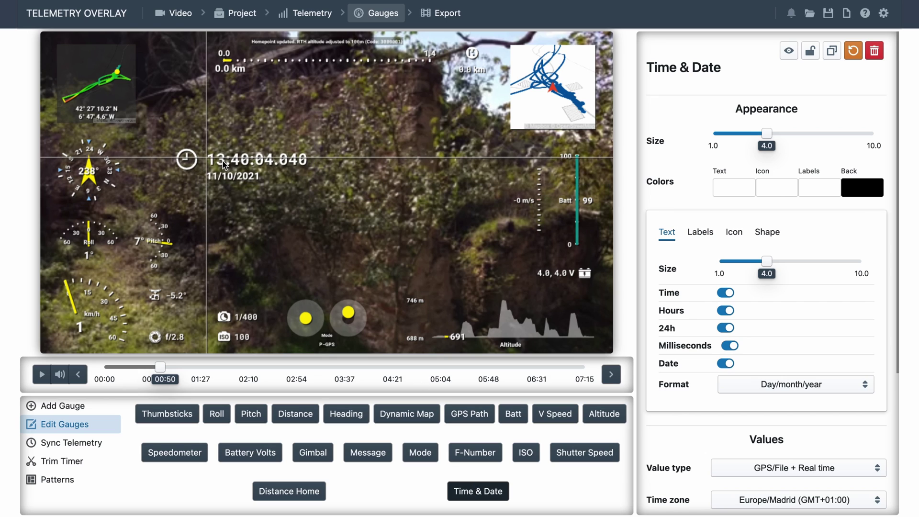
left_click_drag(223, 161, 219, 160)
scroll(656, 227, "down", 5)
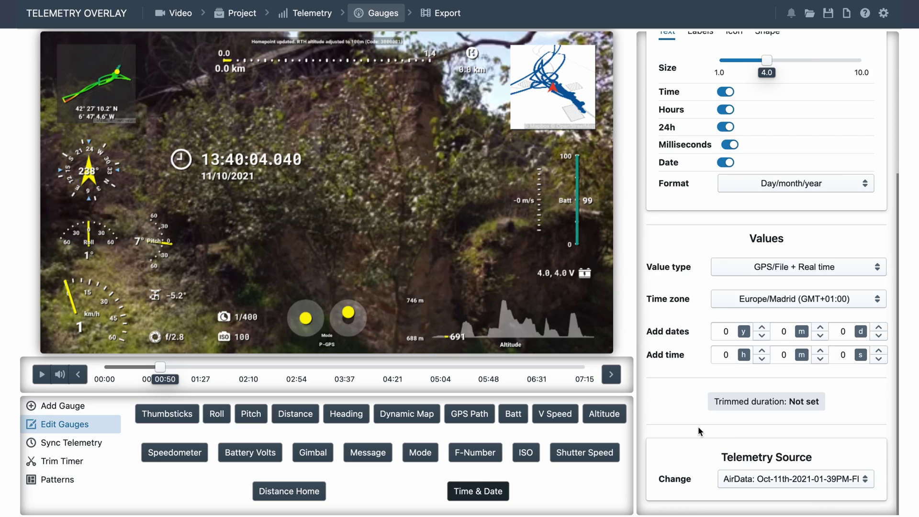
scroll(697, 425, "up", 5)
left_click(684, 63)
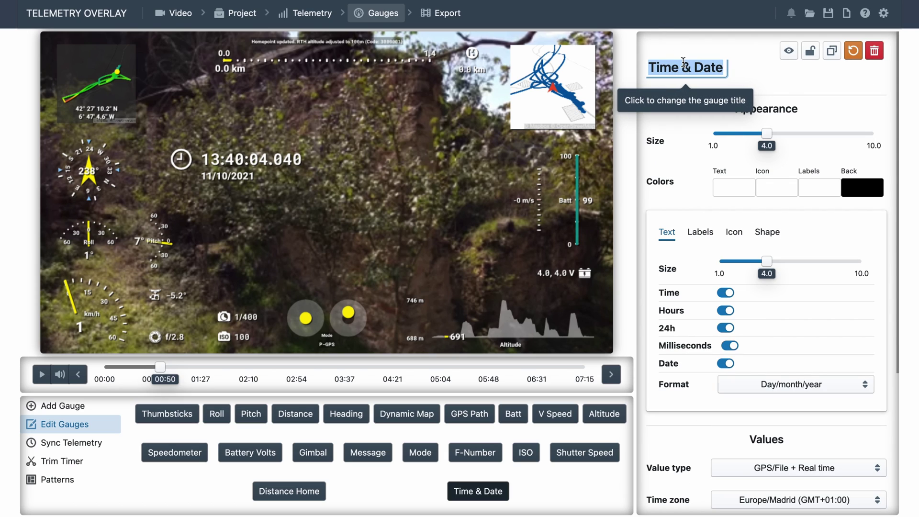
type("AirData")
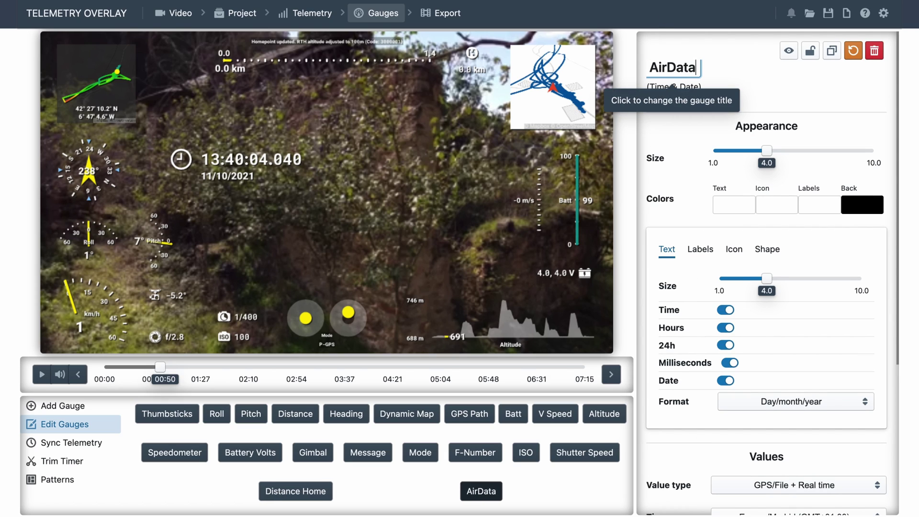
left_click(682, 113)
left_click(700, 249)
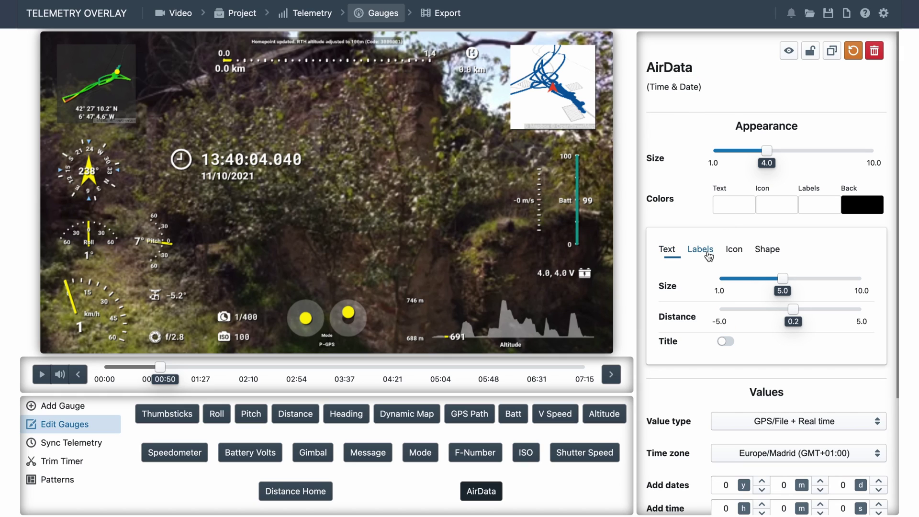
left_click(726, 342)
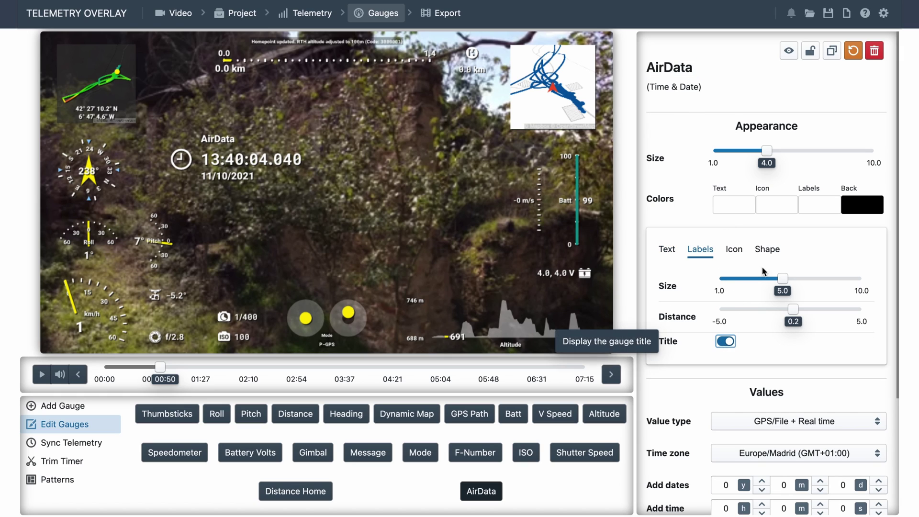
Duplicate it as a DJI clock using DJI telemetry, shifted two hours later
left_click(831, 52)
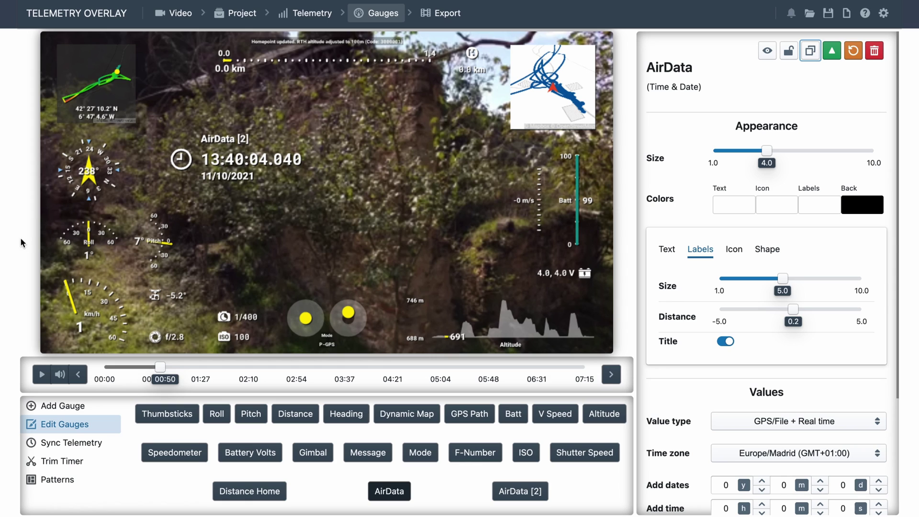
left_click_drag(209, 165, 358, 166)
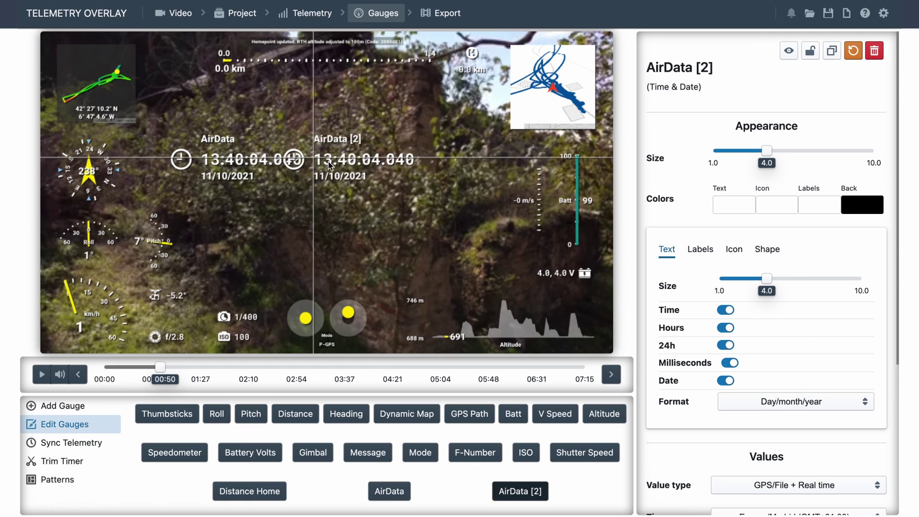
left_click(693, 68)
type("DJI")
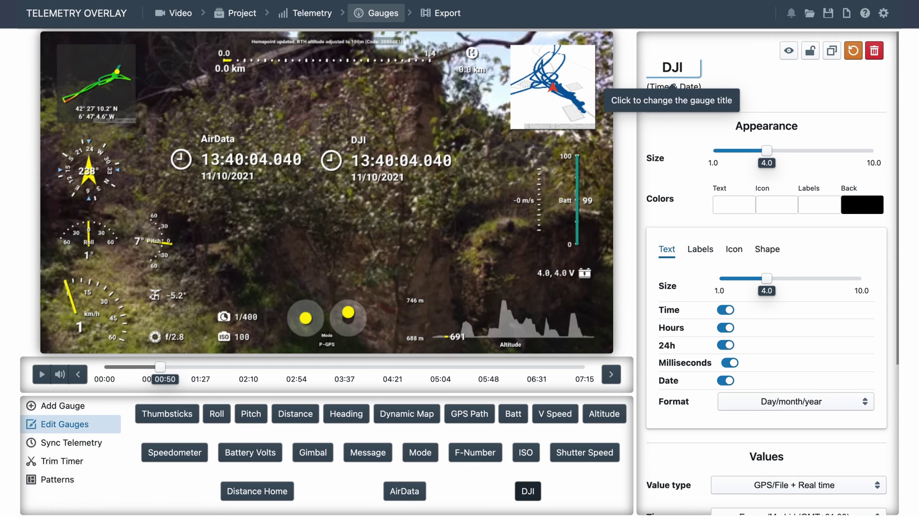
scroll(718, 323, "down", 3)
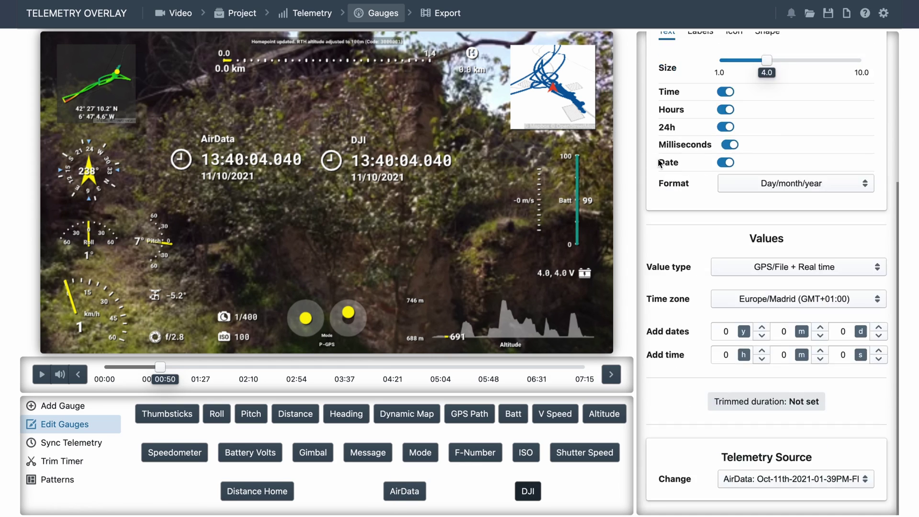
left_click(775, 490)
left_click(755, 492)
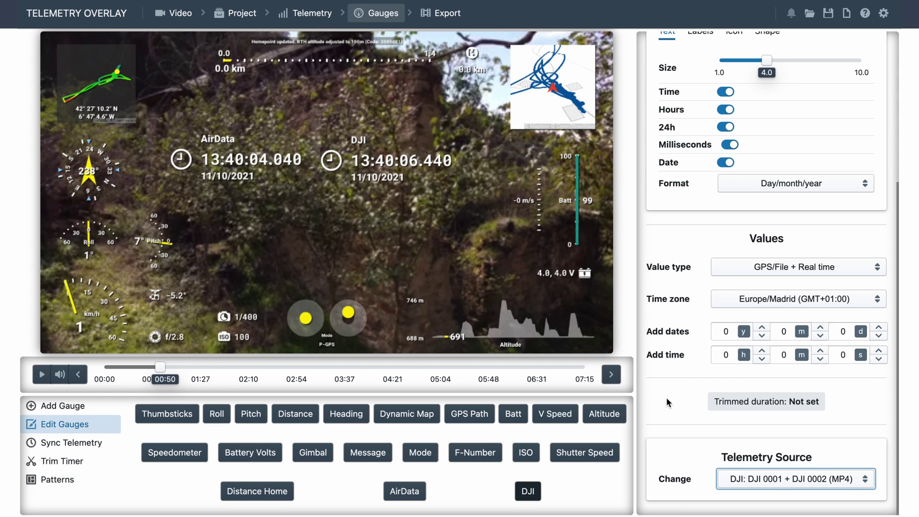
left_click(760, 352)
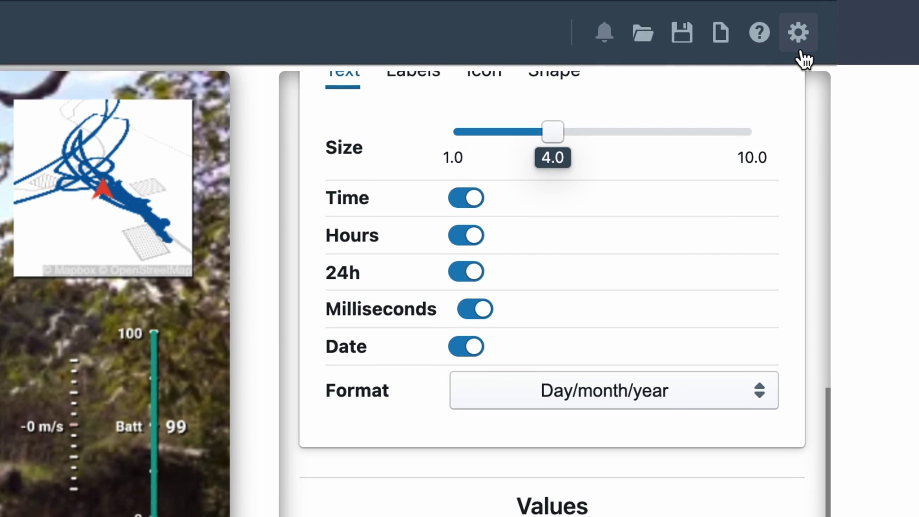
left_click(800, 53)
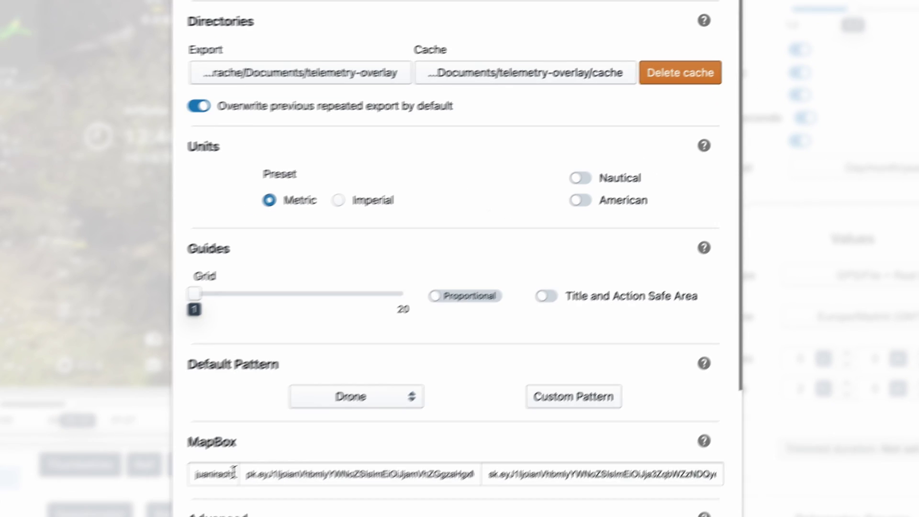
scroll(236, 470, "down", 3)
scroll(236, 471, "down", 3)
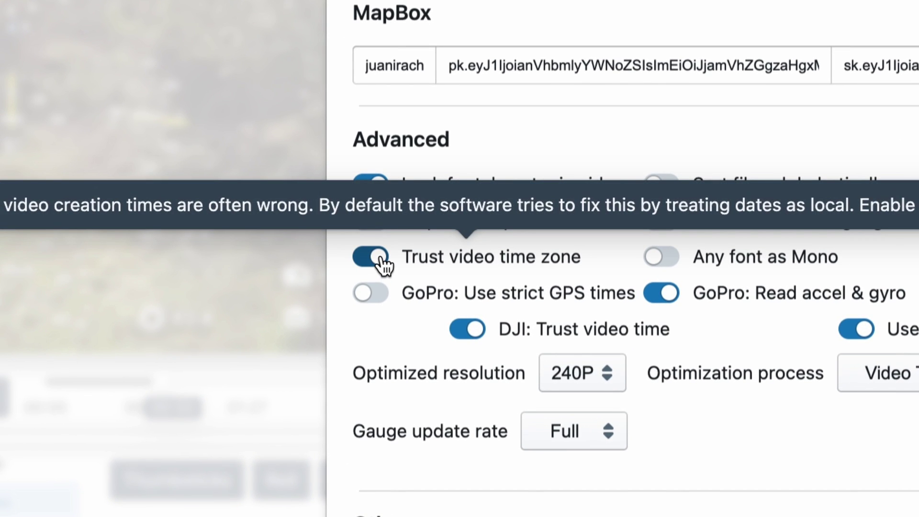
left_click(373, 257)
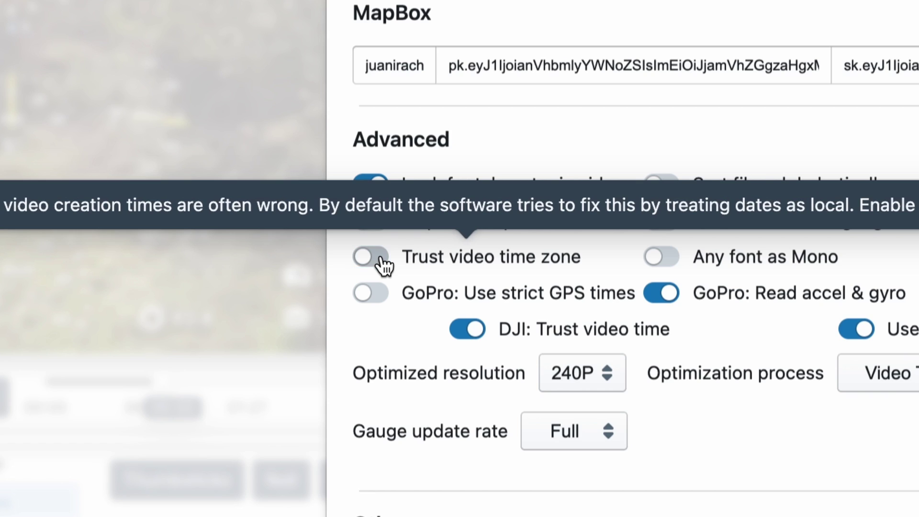
left_click(384, 266)
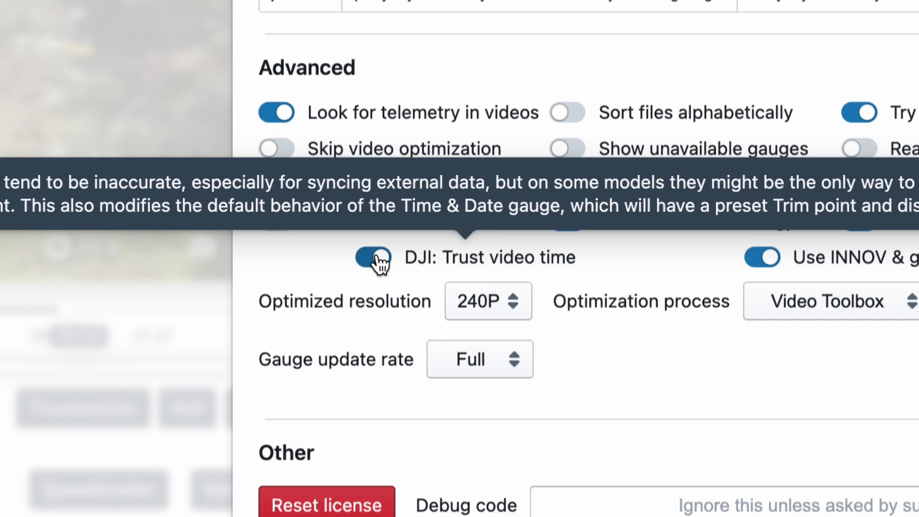
left_click(380, 260)
left_click(380, 260)
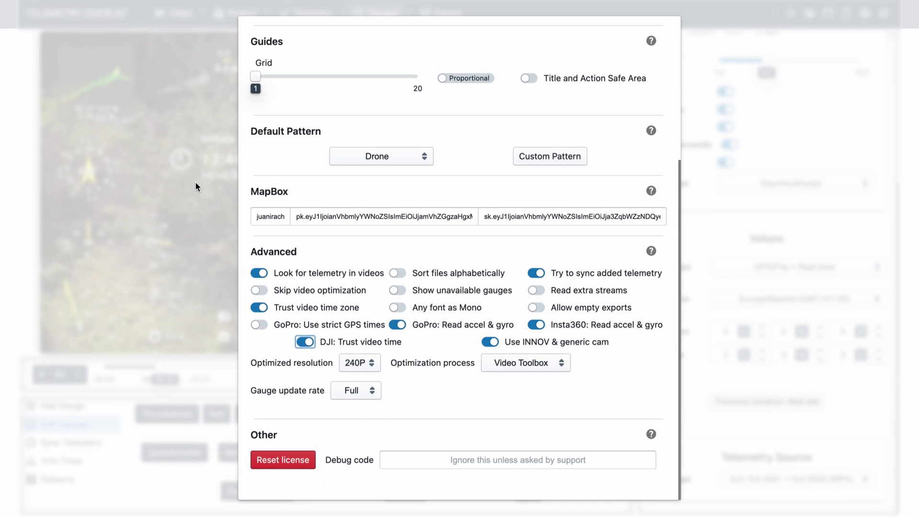
left_click(195, 181)
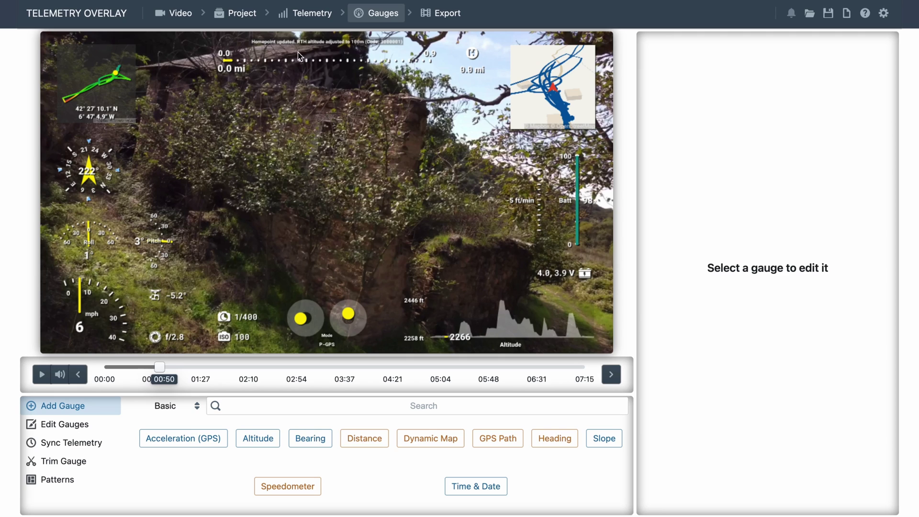
Resize the message overlay and enable reading extra data streams in general settings
left_click(312, 44)
mouse_move(741, 150)
left_mouse_down()
mouse_move(816, 152)
mouse_move(726, 151)
left_mouse_up()
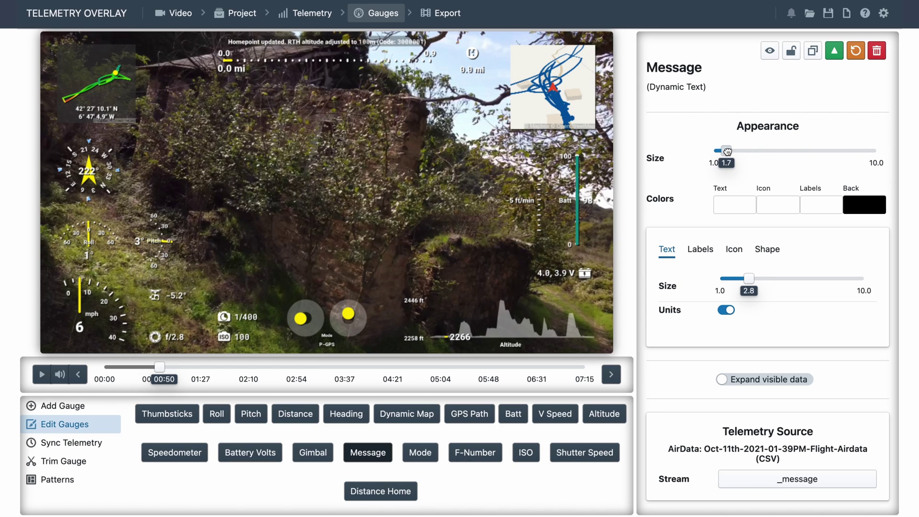
left_click(883, 14)
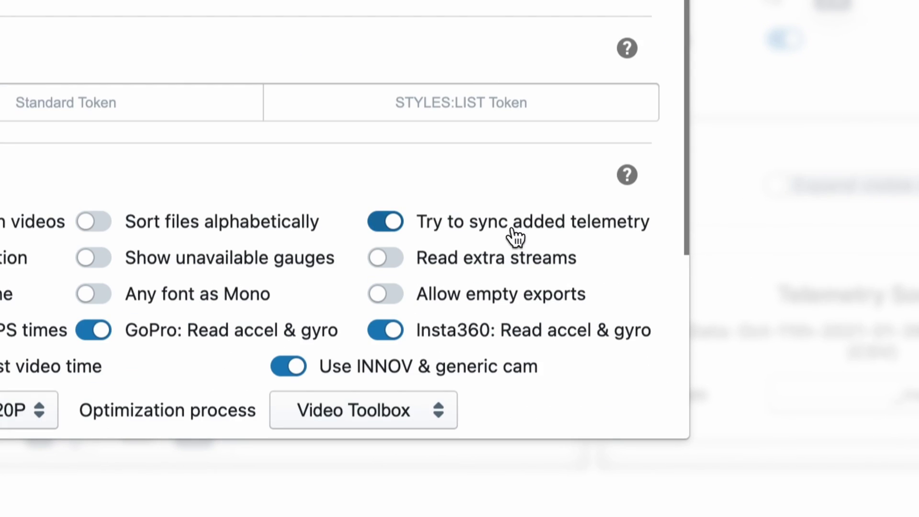
left_click(473, 262)
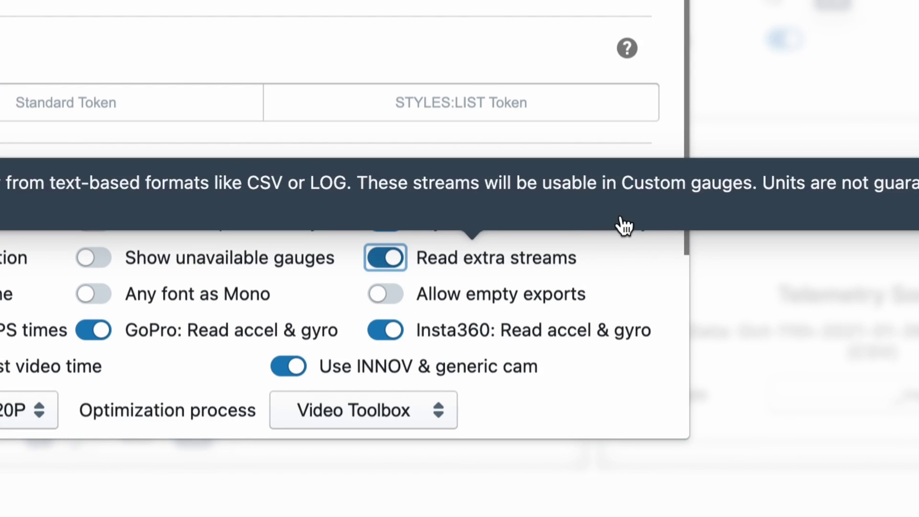
left_click(748, 268)
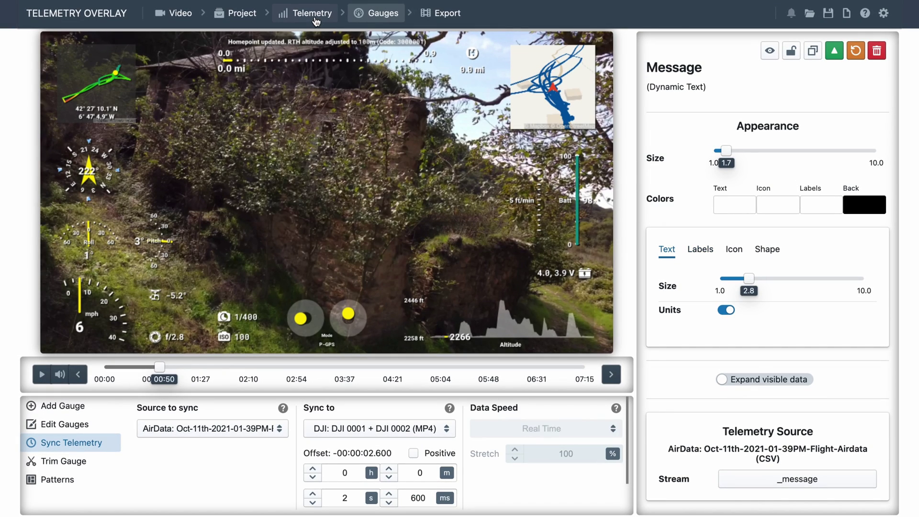
Reinterpret the AirData CSV and bring up the Add Gauge catalogue
left_click(313, 14)
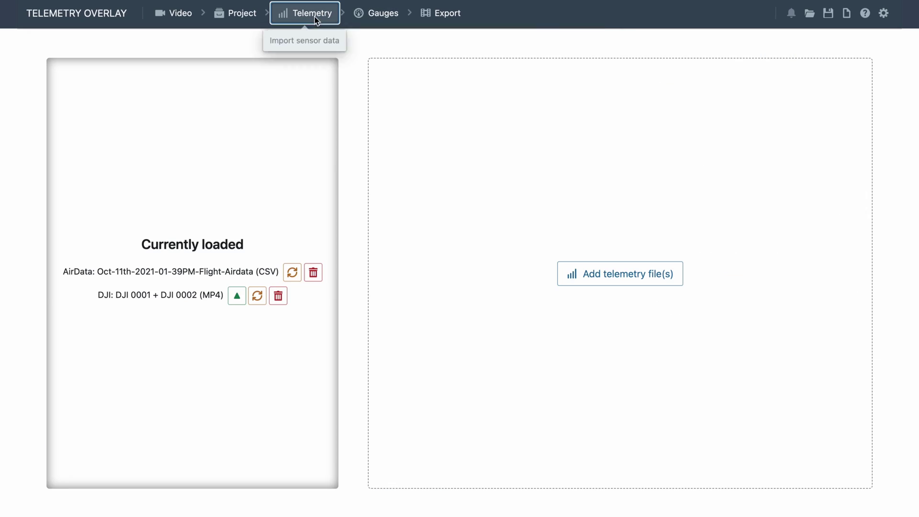
left_click(292, 273)
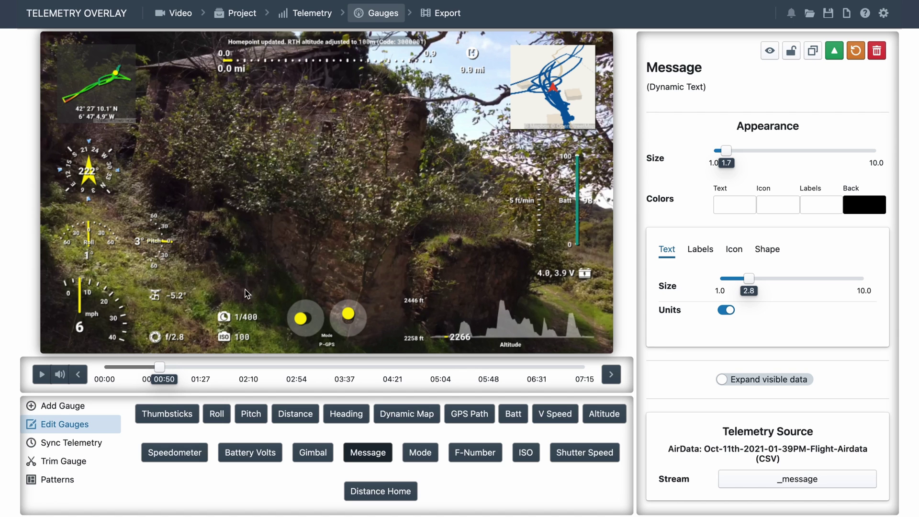
left_click(43, 404)
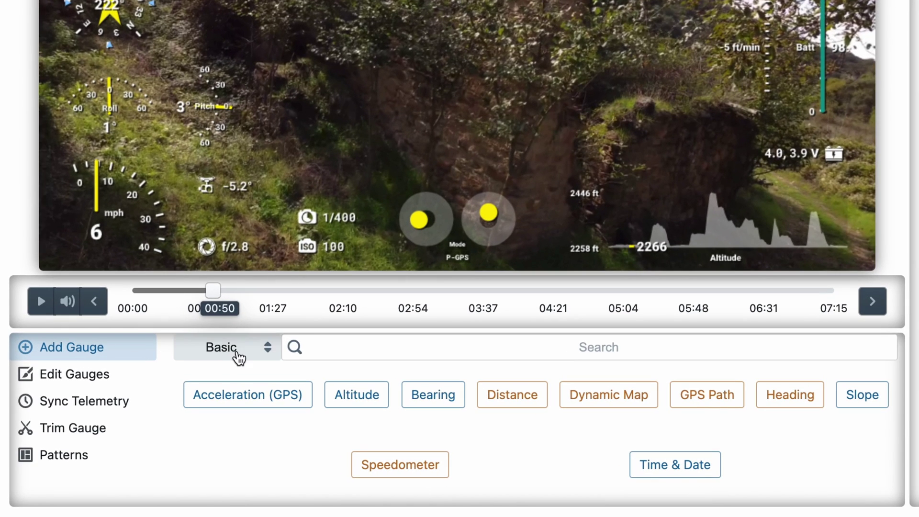
Create a Custom Digital gauge from the _satellites data stream
left_click(236, 351)
left_click(233, 395)
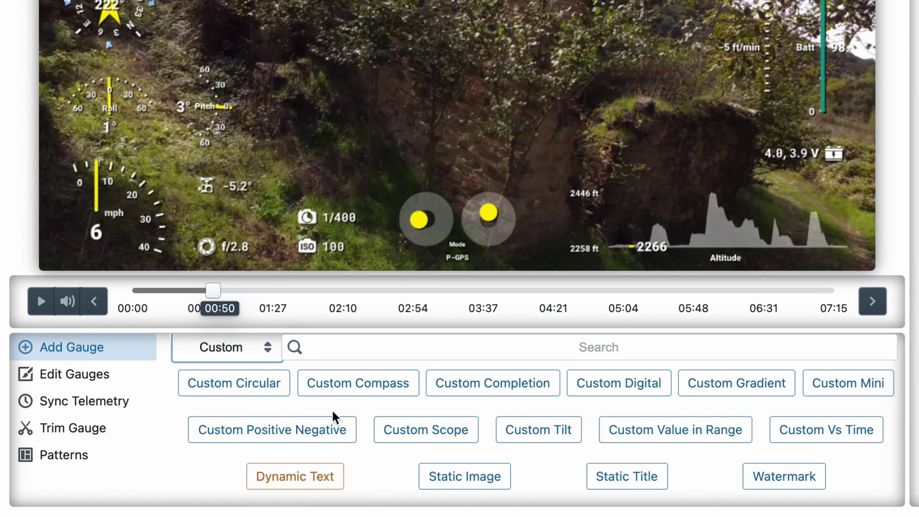
left_click(632, 386)
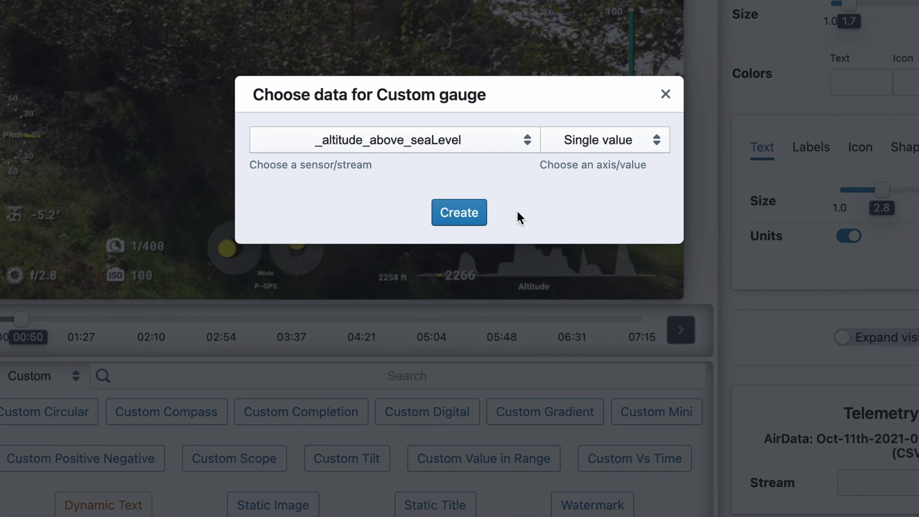
left_click(517, 151)
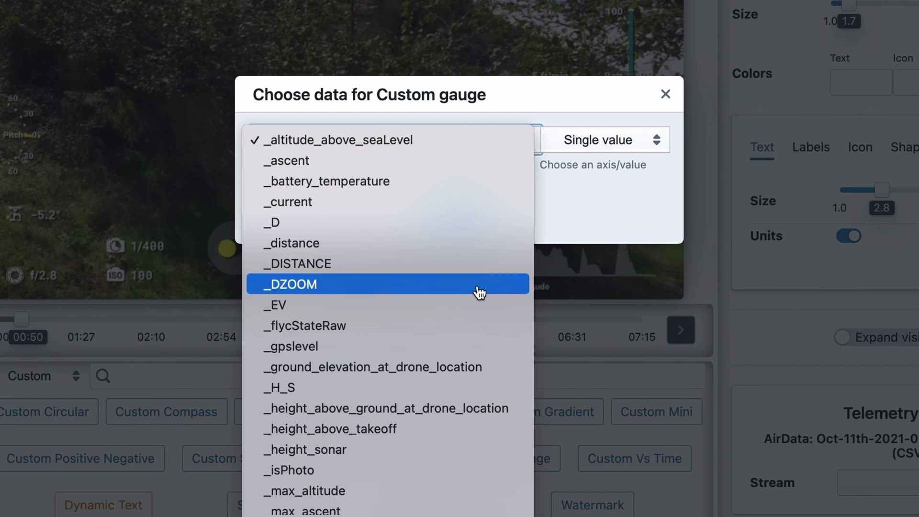
scroll(463, 372, "down", 3)
scroll(463, 372, "down", 2)
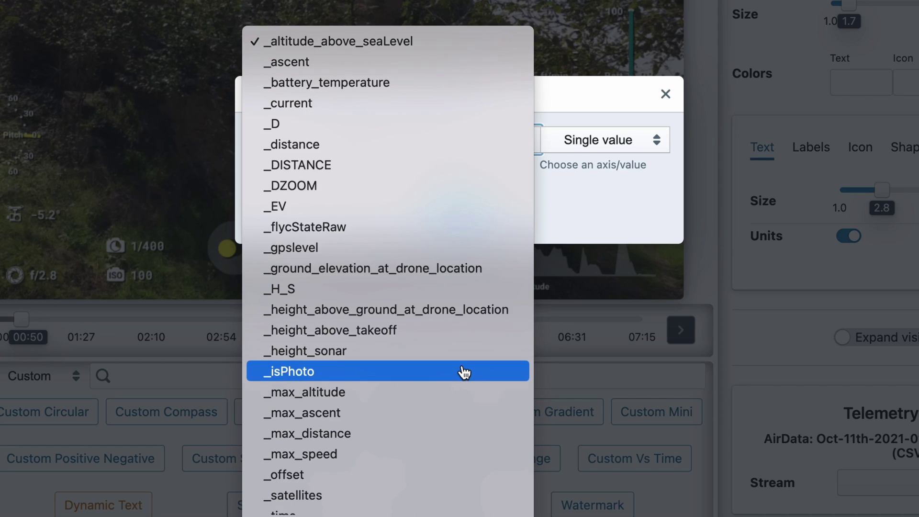
scroll(463, 372, "down", 2)
scroll(464, 371, "down", 1)
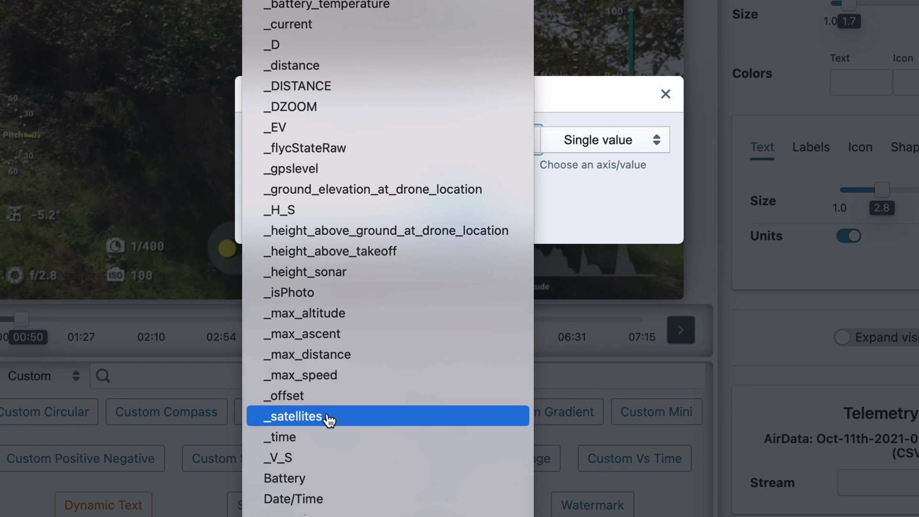
left_click(329, 415)
left_click(483, 208)
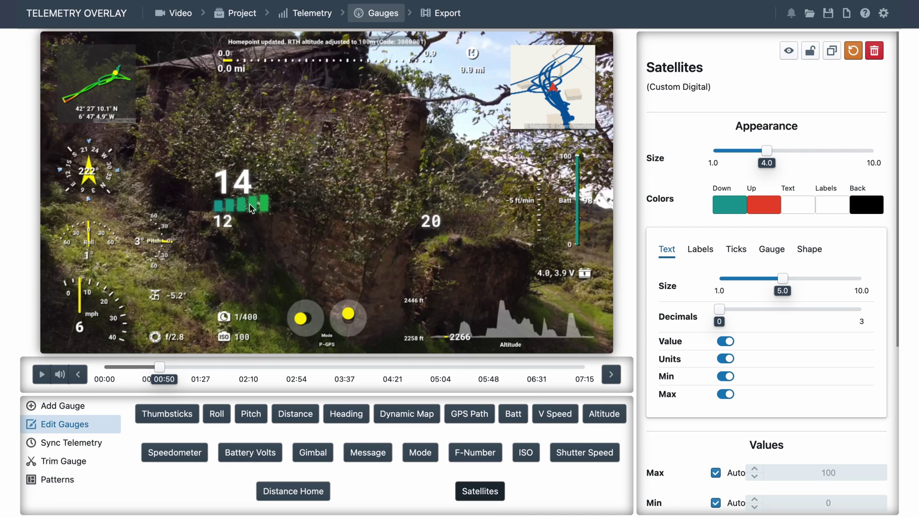
Give the satellites gauge a white background, shape background 3.2 and size 1.5
left_click(865, 204)
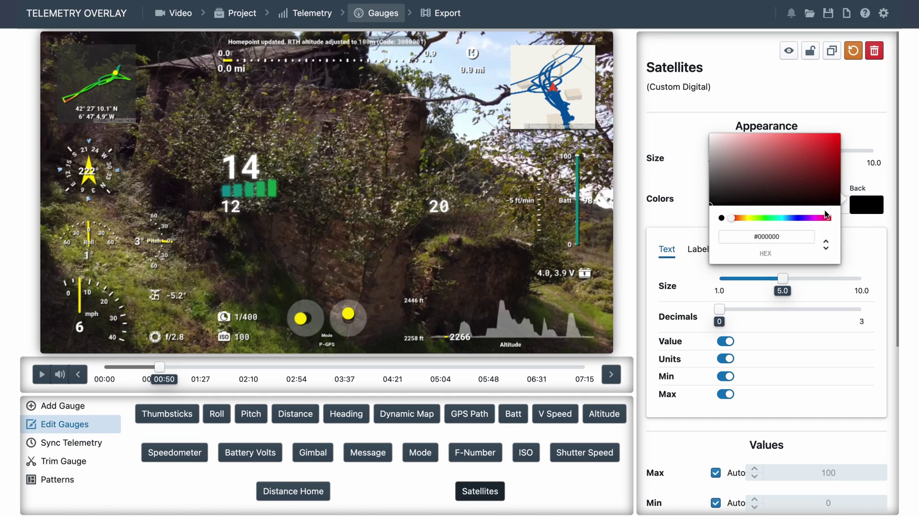
left_click_drag(775, 166, 653, 98)
left_click(809, 248)
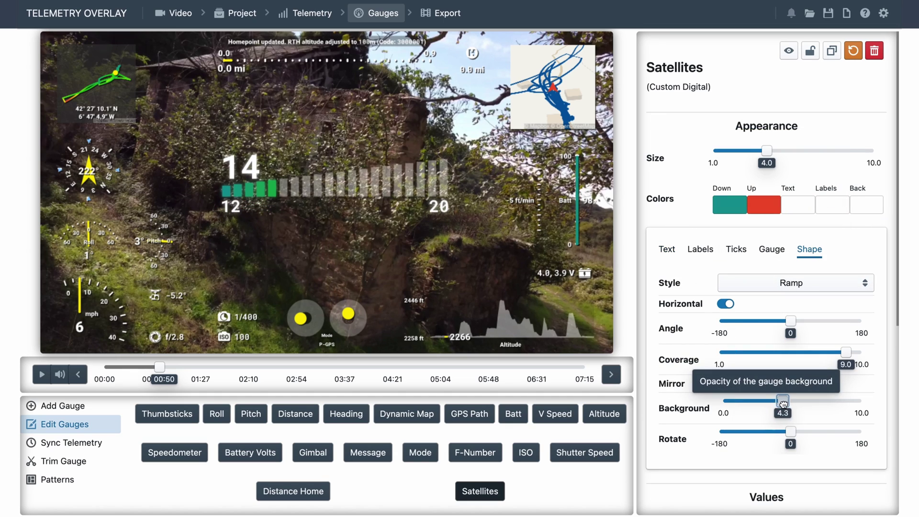
left_click_drag(782, 401, 767, 402)
left_click_drag(767, 151, 720, 150)
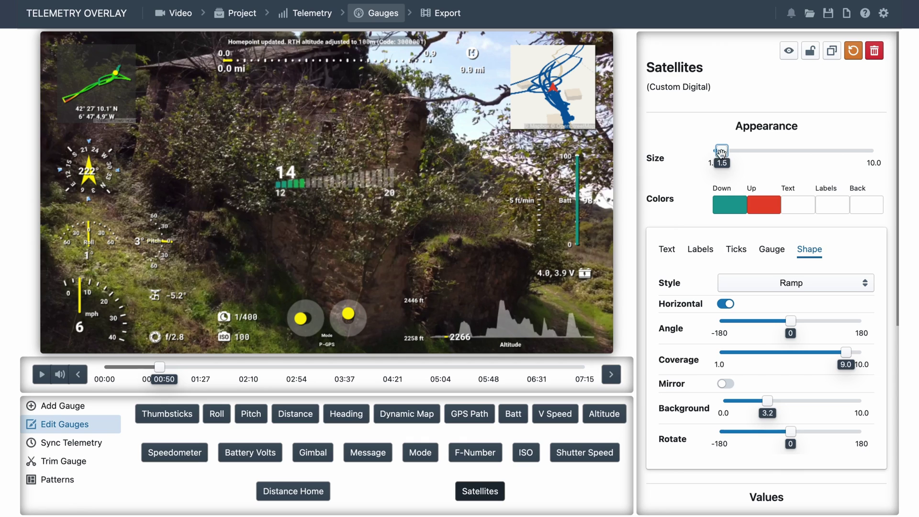
left_click_drag(349, 187, 345, 282)
mouse_move(159, 367)
left_mouse_down()
mouse_move(542, 367)
mouse_move(426, 367)
mouse_move(404, 381)
left_mouse_up()
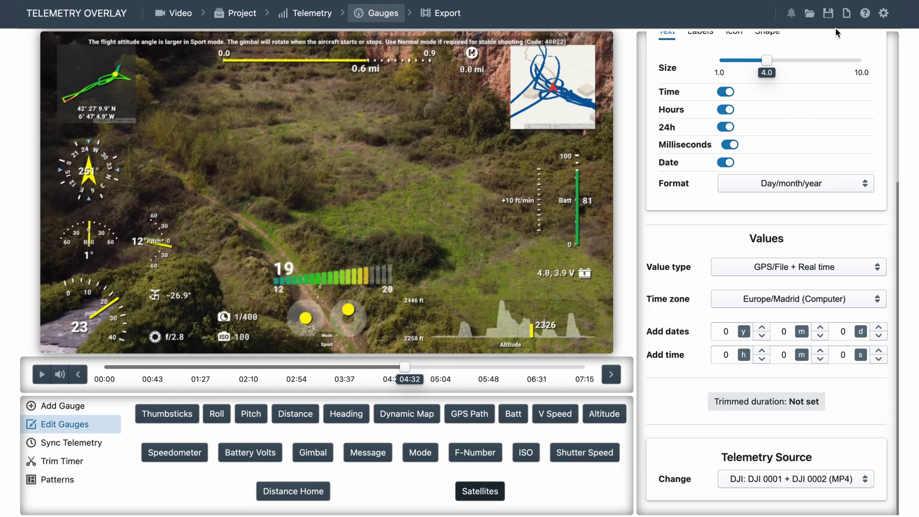
Discard the drone project, start from zero and load GX010151.MP4 as the video
left_click(847, 14)
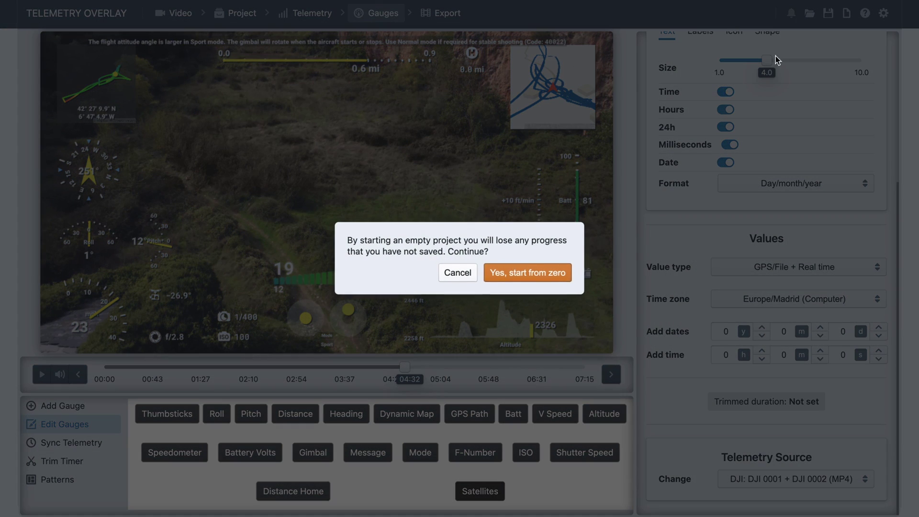
left_click(523, 272)
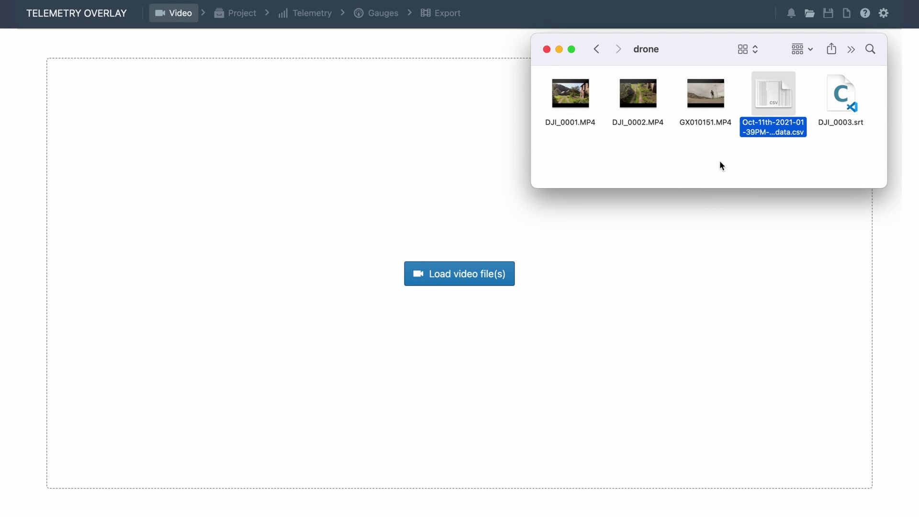
left_click(708, 107)
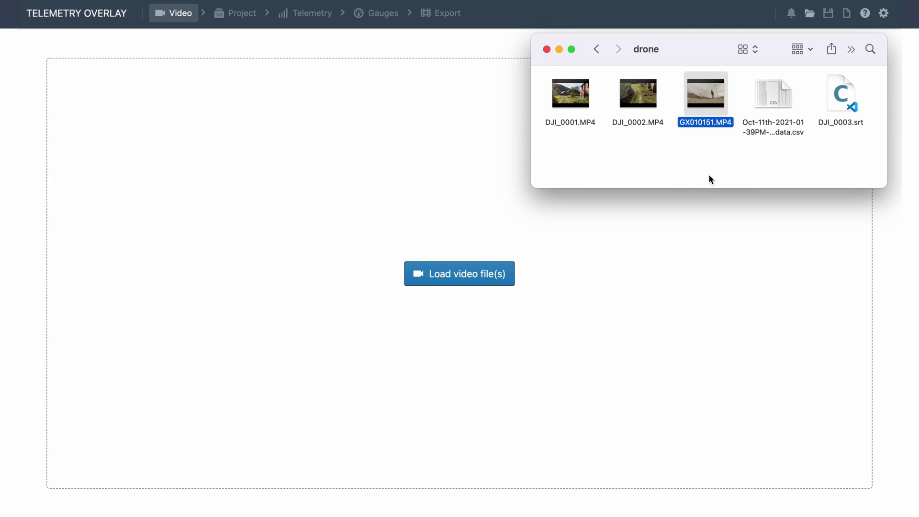
left_click_drag(704, 107, 481, 308)
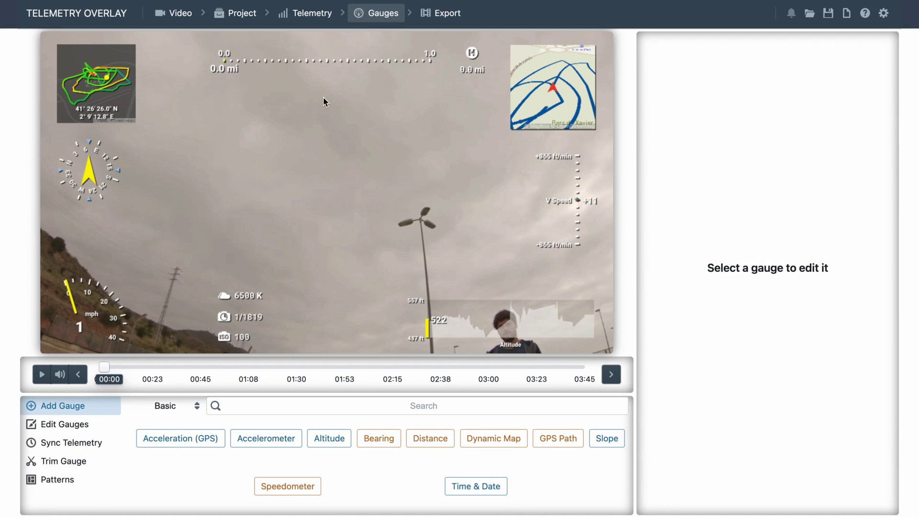
Preview the GoPro clip from 00:48, then load the Crash Reconstruction pattern
left_click(207, 366)
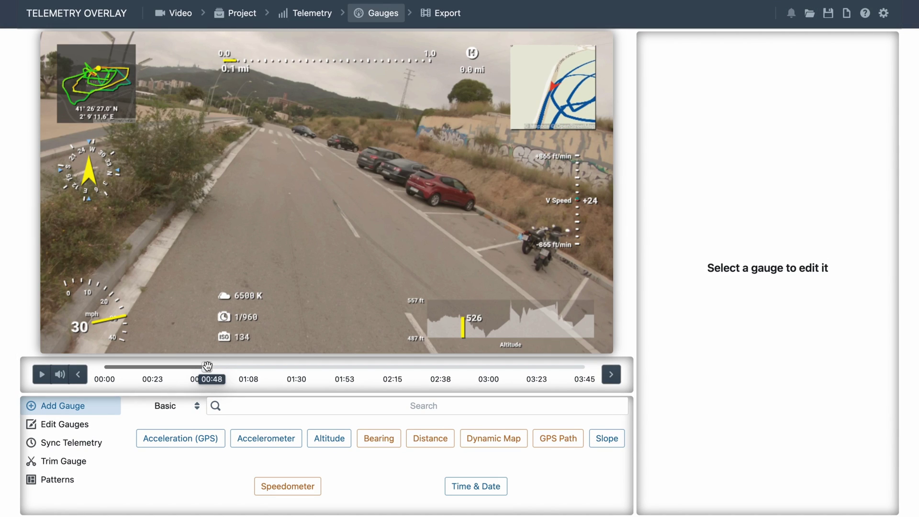
left_click(42, 376)
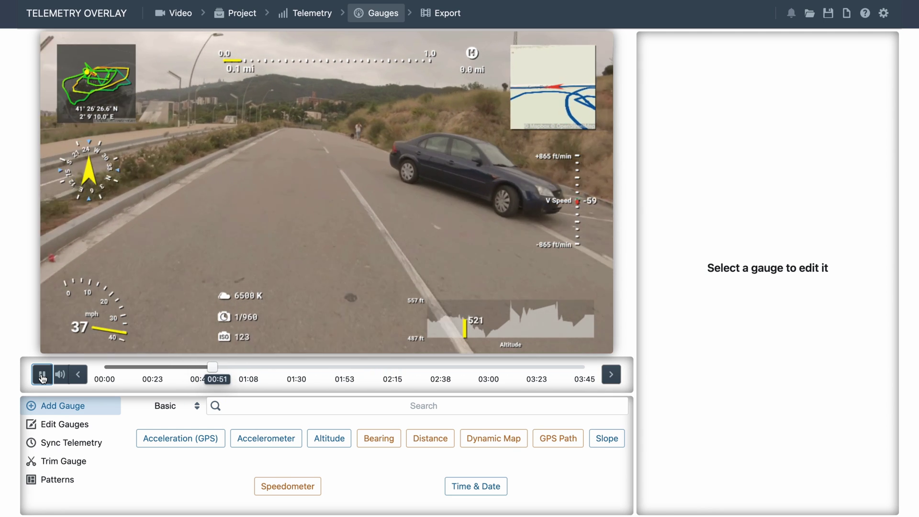
left_click(41, 375)
left_click(56, 480)
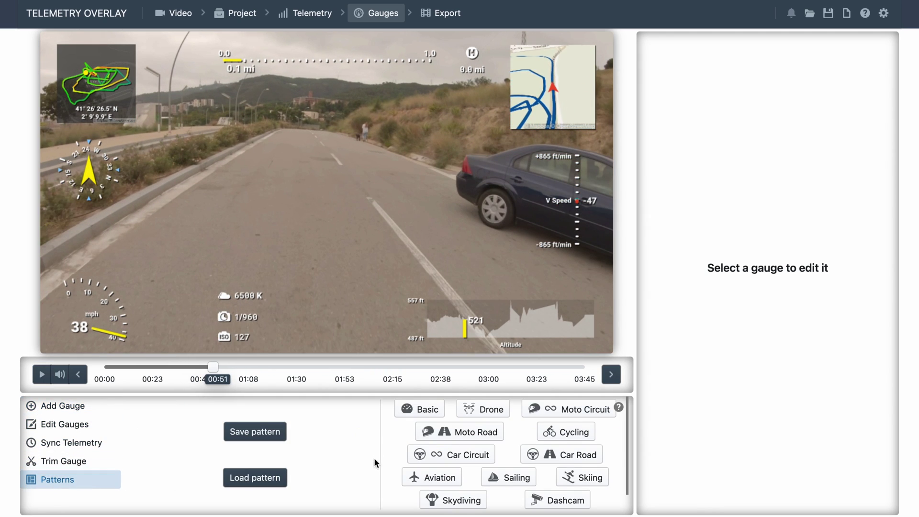
scroll(385, 453, "down", 1)
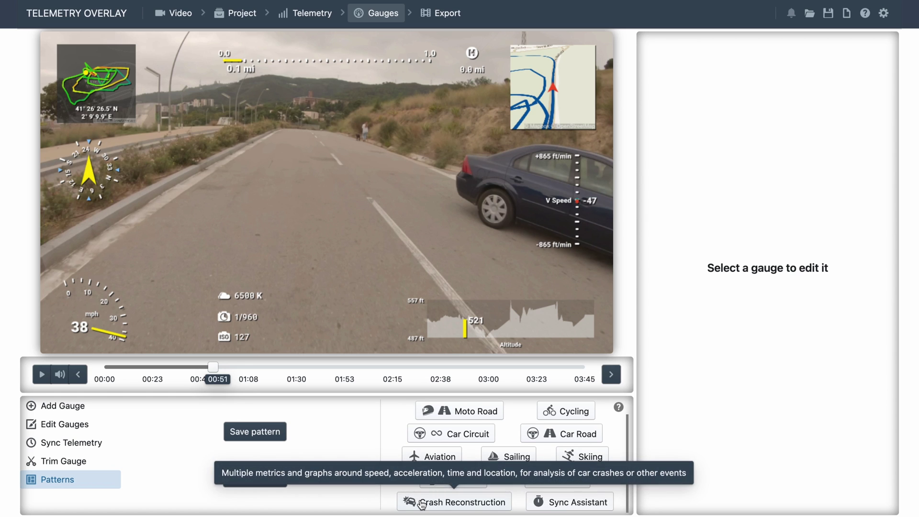
left_click(421, 503)
left_click(512, 305)
left_click(389, 367)
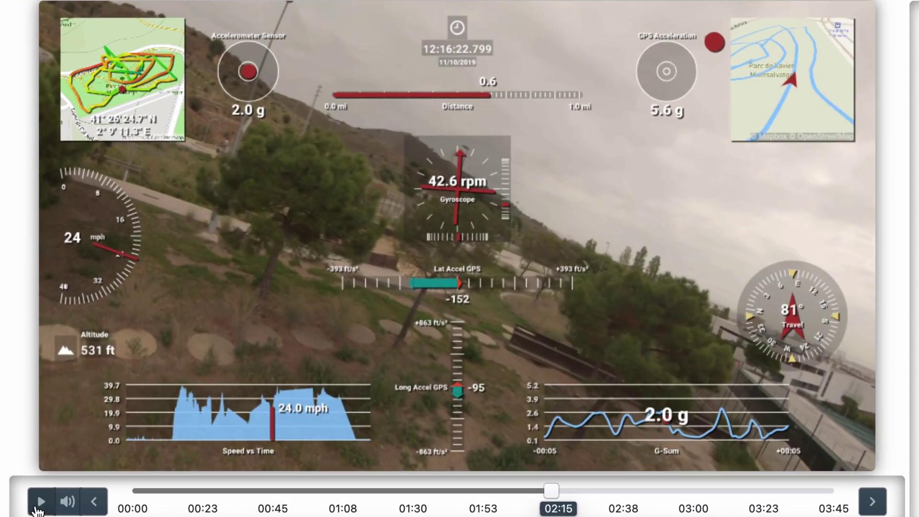
Preview the new gauges until 02:24 and resize the GPS Path map to 1.7
left_click(41, 375)
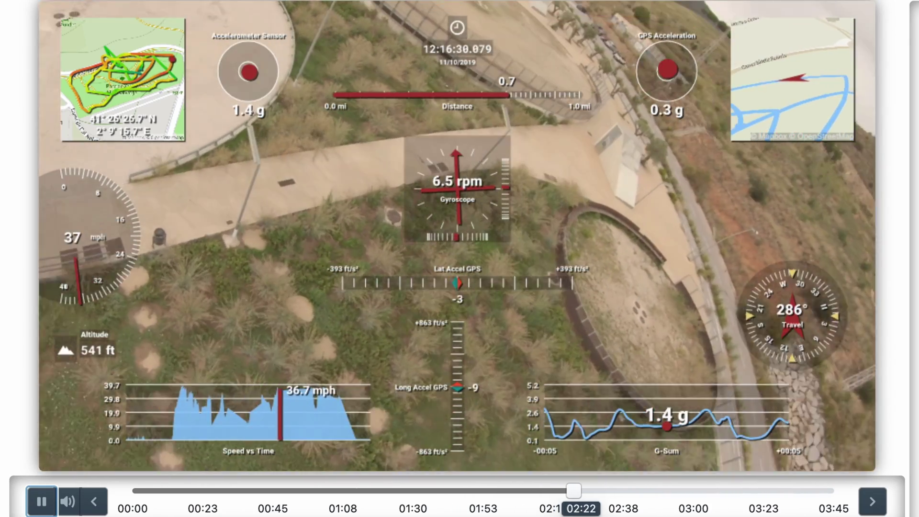
left_click(41, 505)
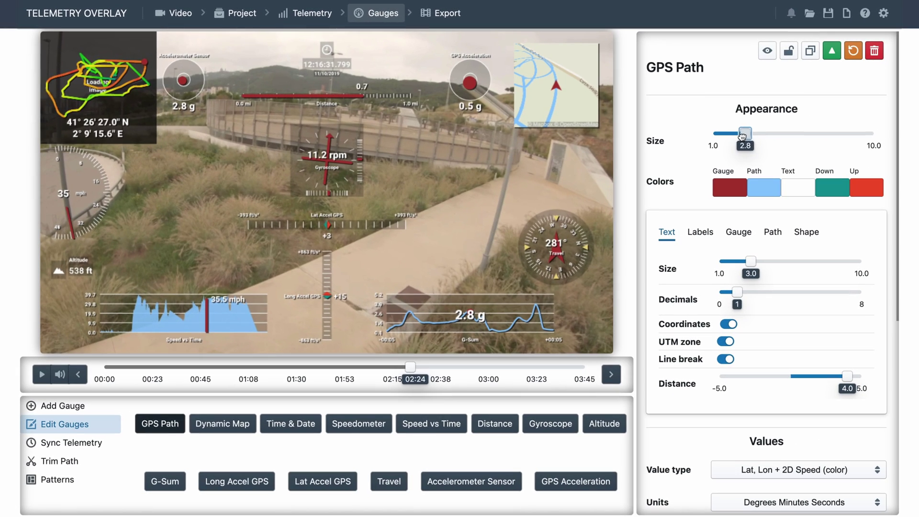
mouse_move(732, 134)
left_mouse_down()
mouse_move(718, 135)
mouse_move(725, 135)
left_mouse_up()
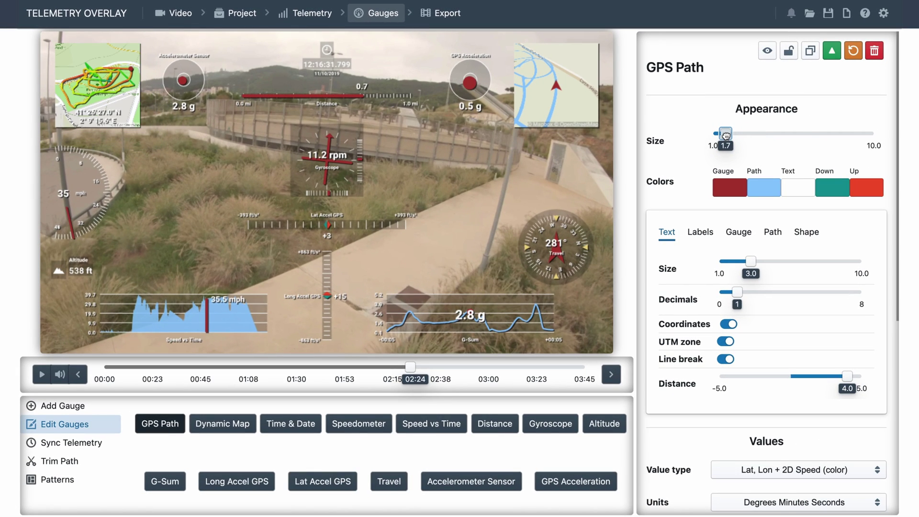
Export the GoPro video as Finished video (MP4) with the default h264 settings
left_click(456, 19)
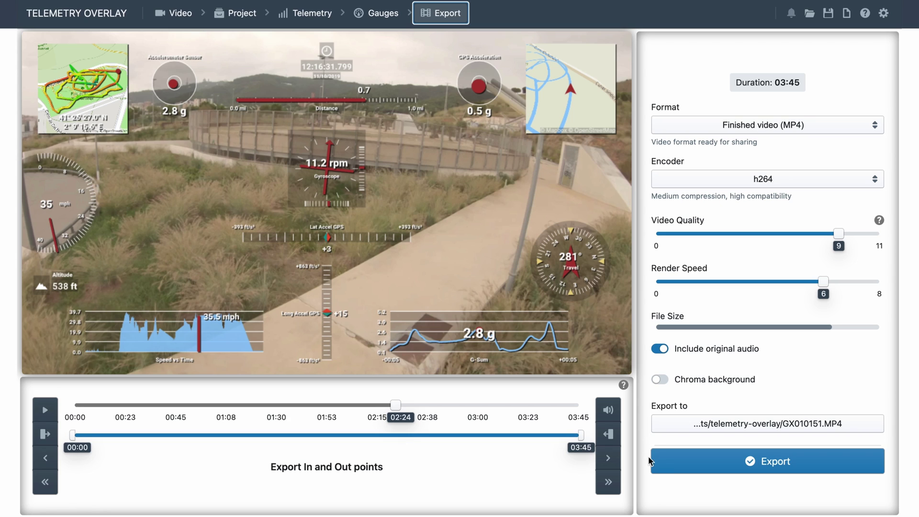
left_click(770, 465)
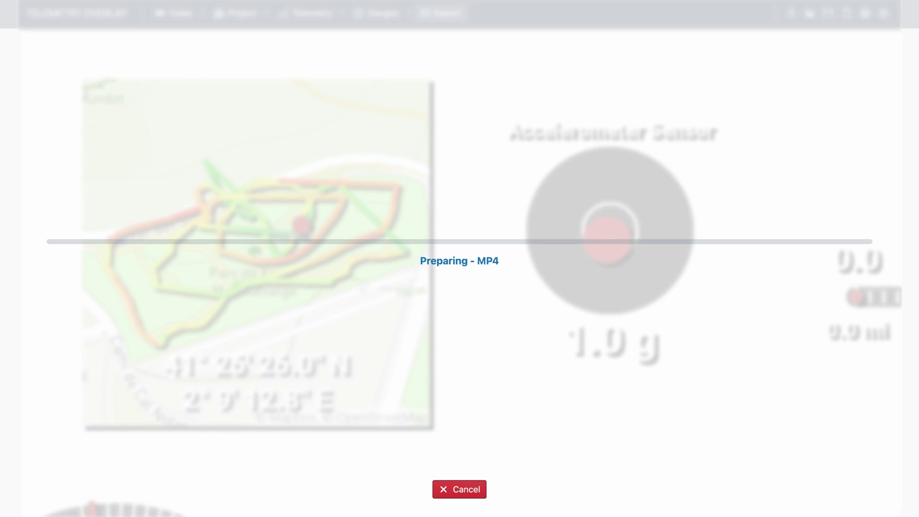